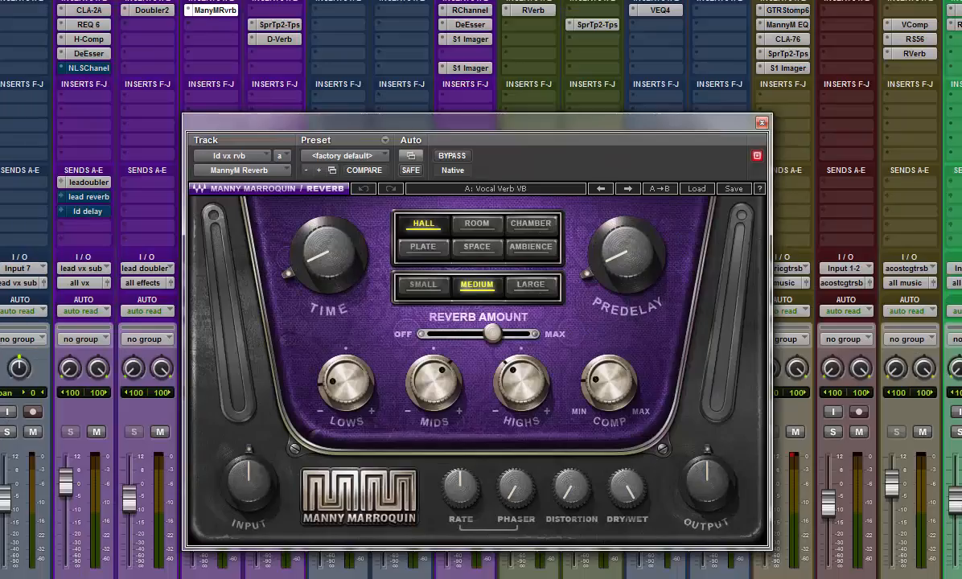
drag(412, 125, 415, 83)
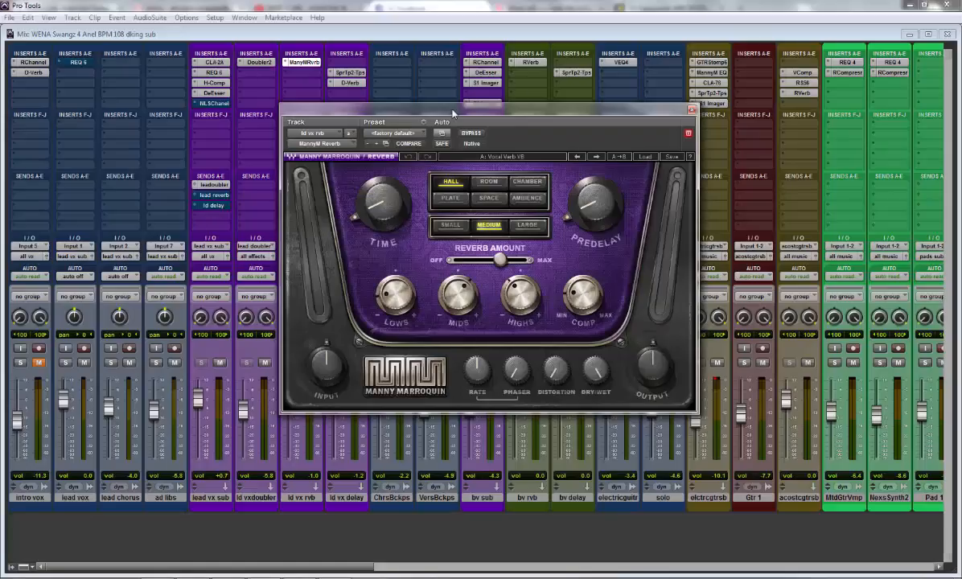
drag(416, 81, 409, 113)
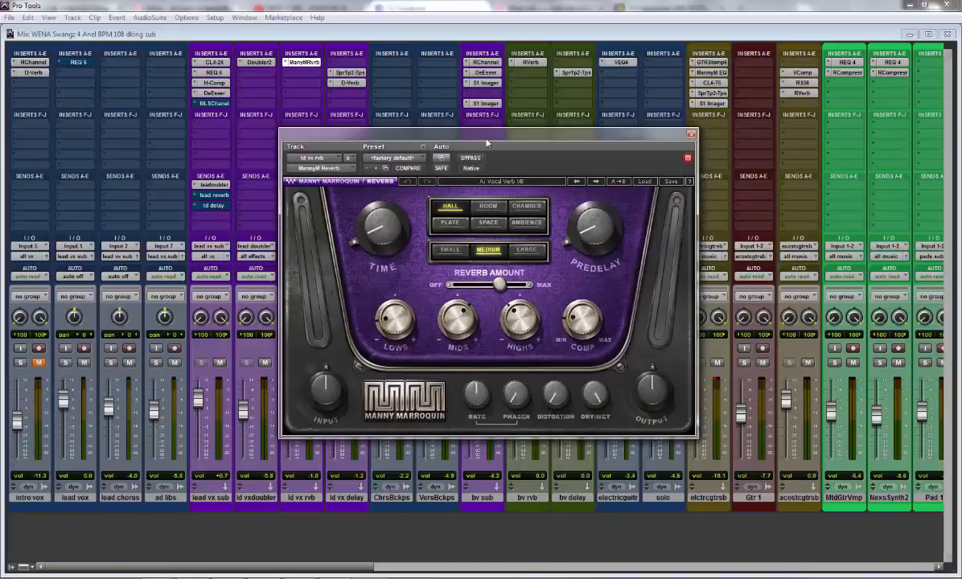
Step: Replace the MannyM Reverb insert on the ld vx rvb track with the multichannel RVerb (stereo) plug-in and reposition its window
click(270, 62)
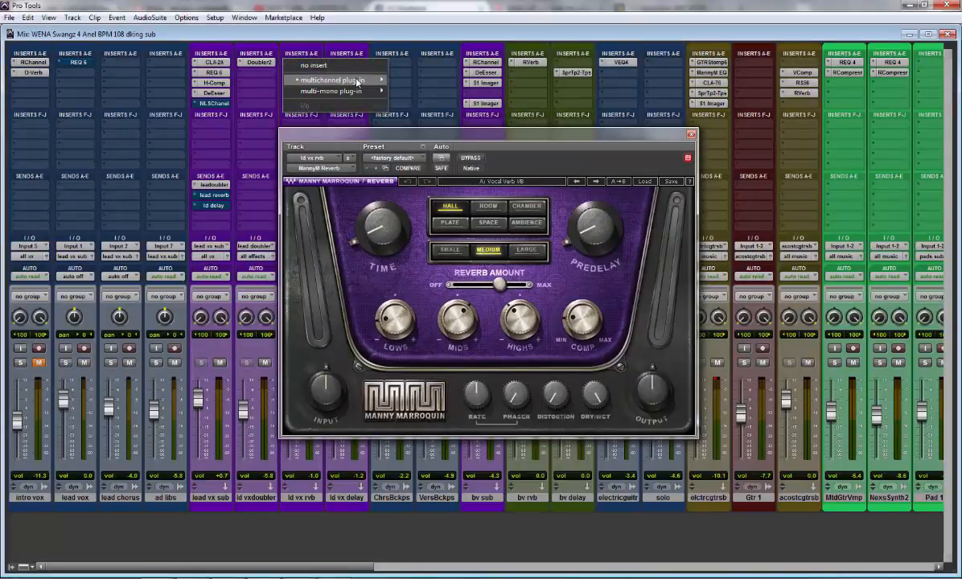
mouse_move(338, 80)
mouse_move(427, 115)
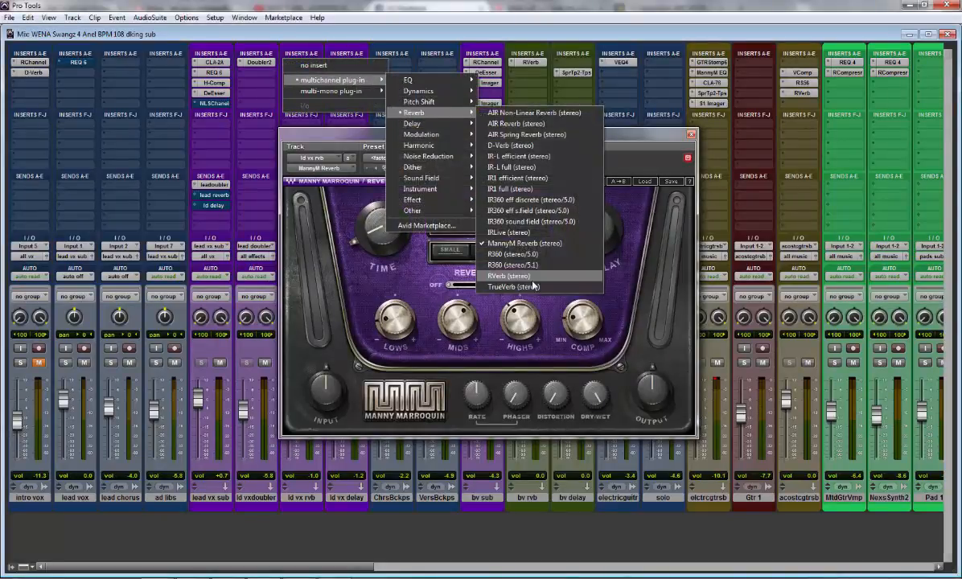
click(507, 275)
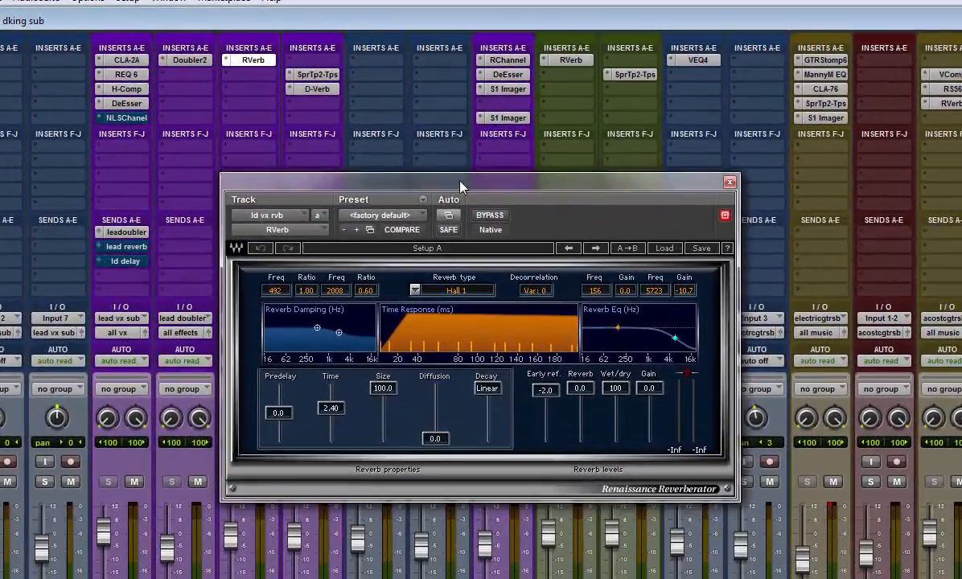
drag(460, 185, 462, 174)
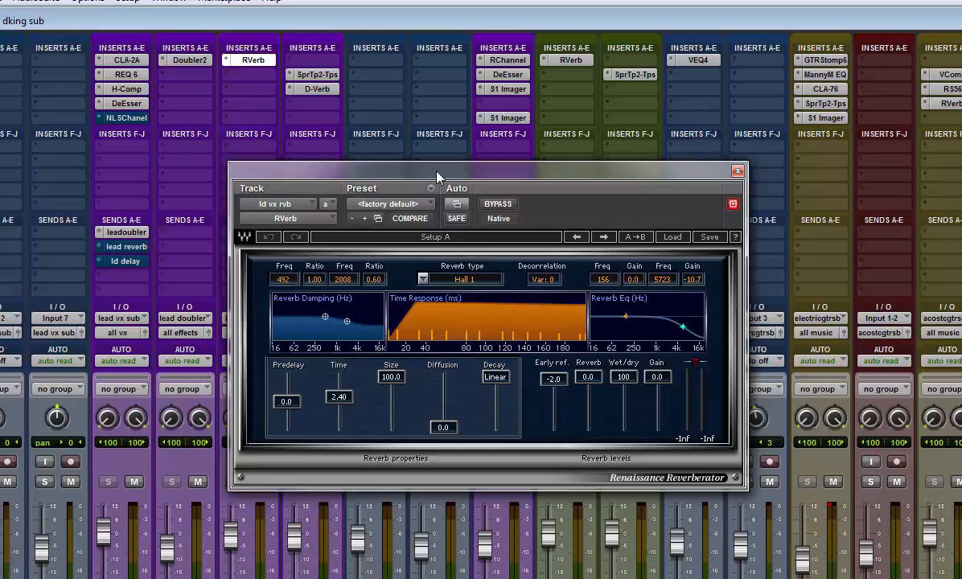
drag(437, 175, 446, 153)
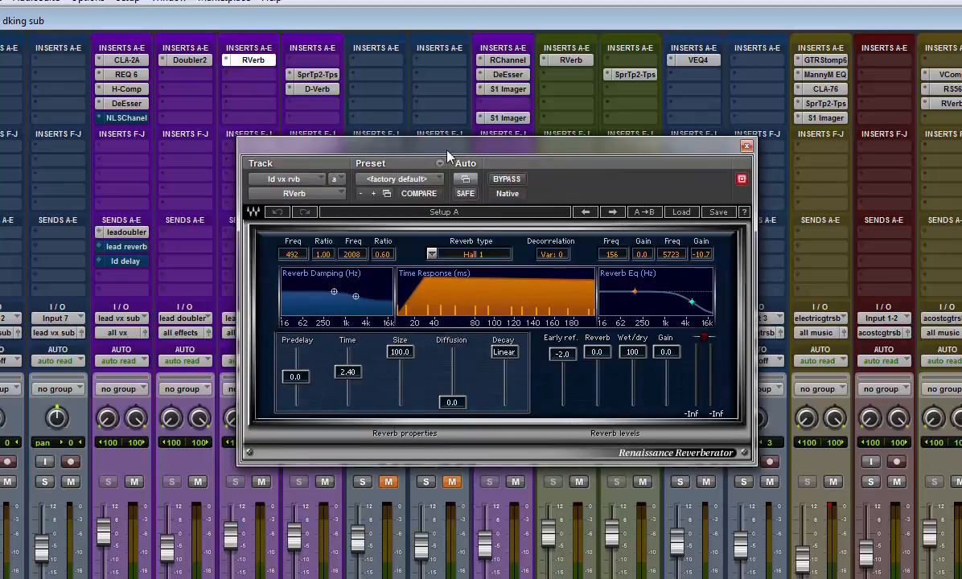
drag(438, 160, 432, 162)
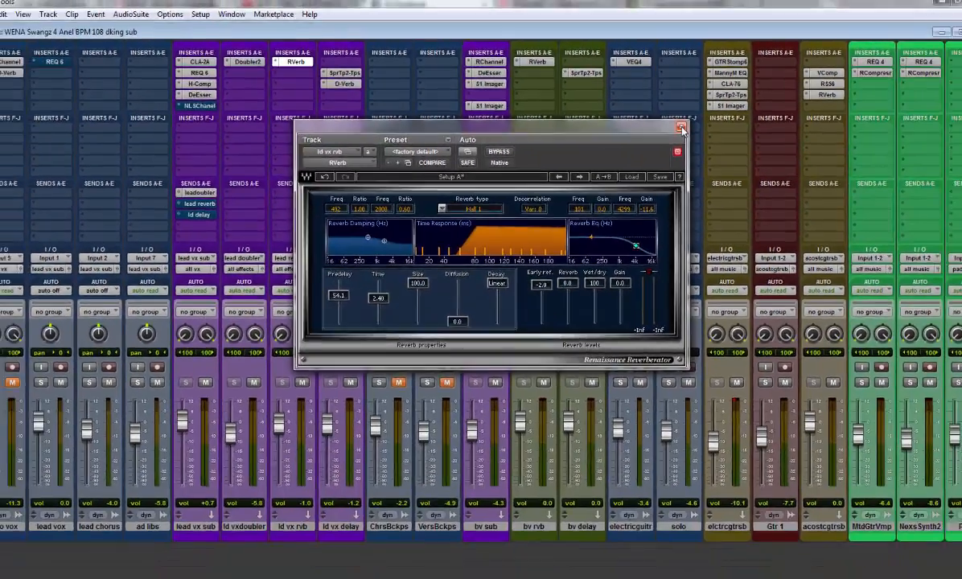
Step: Close the reverb plug-in, select the lead chorus track in the Edit window, and return to the Mix window
click(729, 140)
key(ctrl+equal)
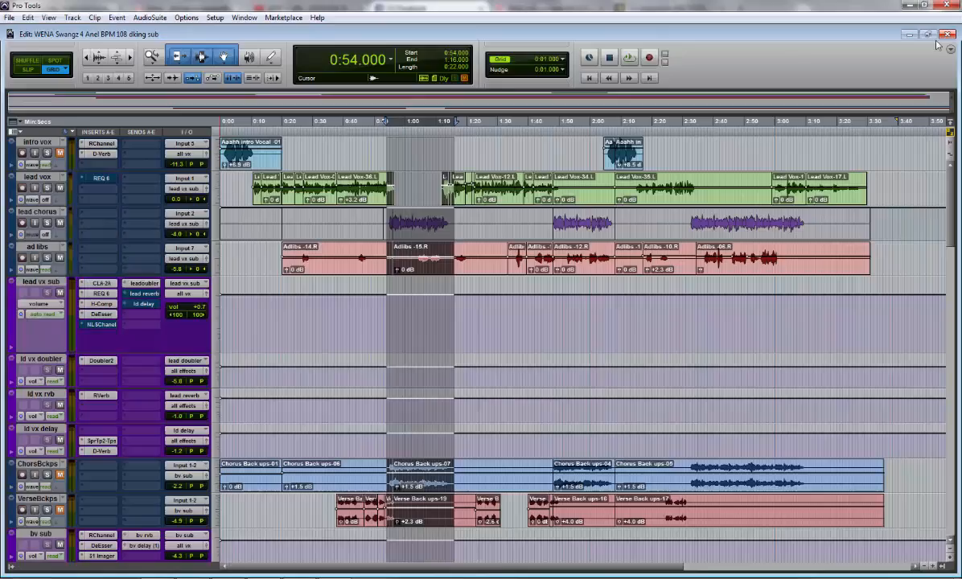
click(38, 211)
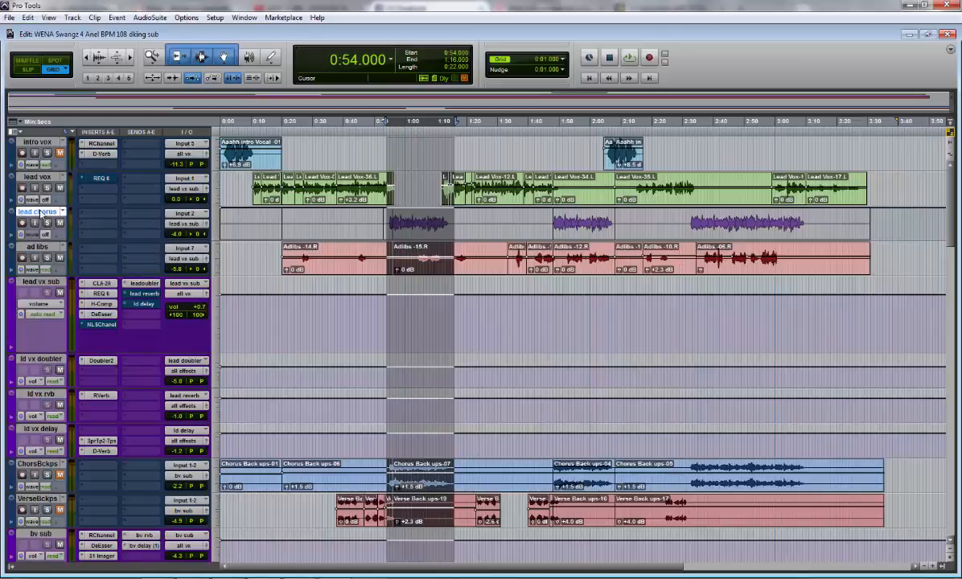
key(ctrl+equal)
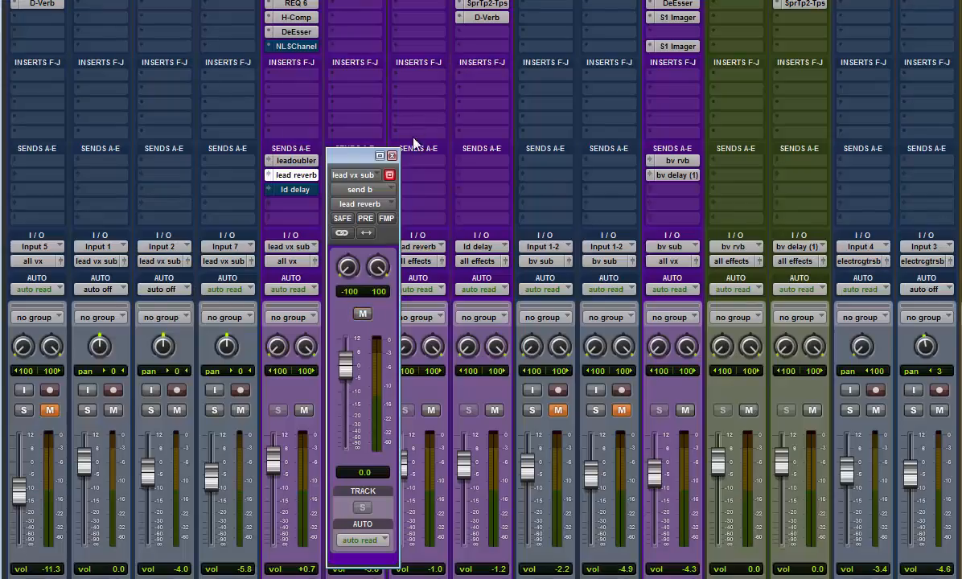
Step: Reopen RVerb on the ld vx rvb track and arrange its window beside the lead vx sub's lead reverb send window
drag(350, 155, 593, 129)
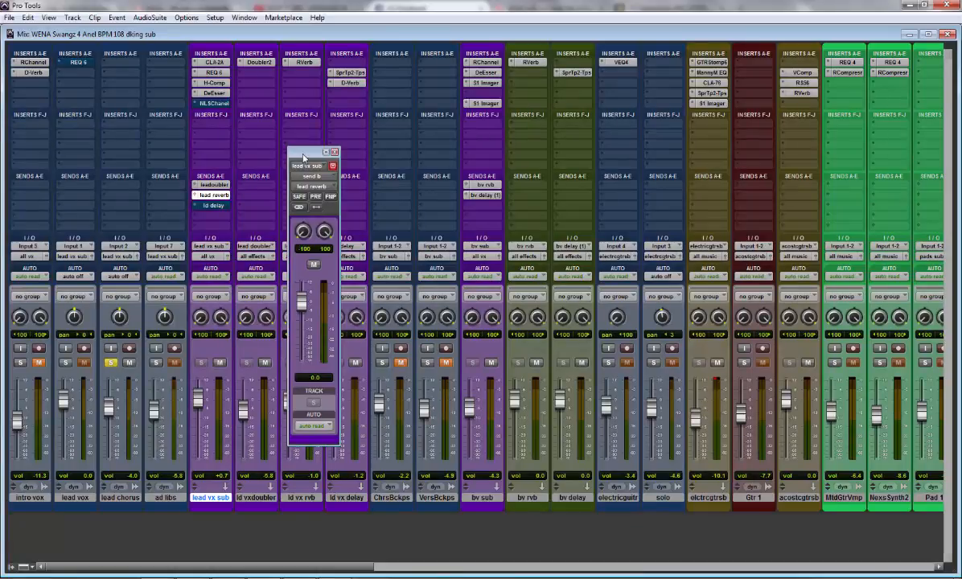
click(303, 63)
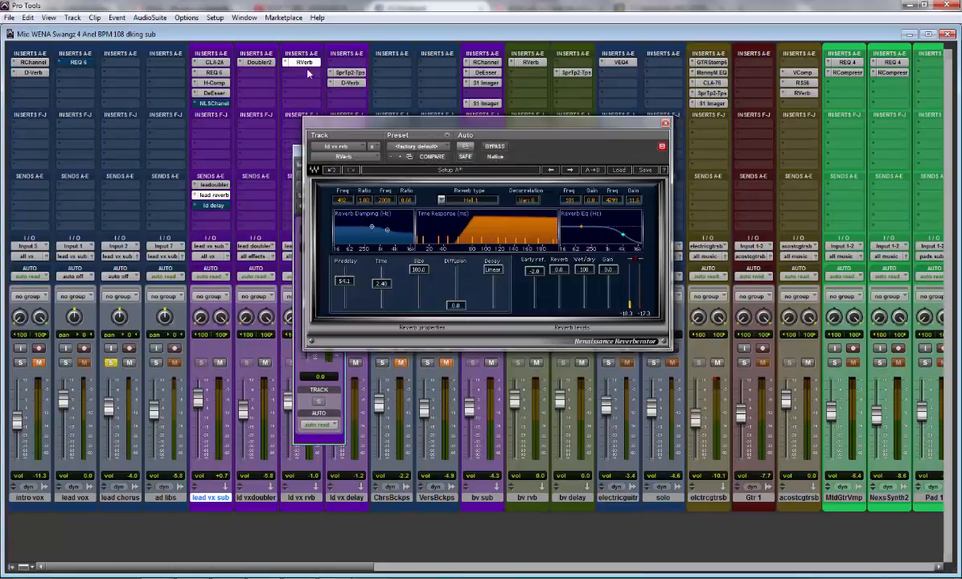
drag(340, 125, 358, 126)
drag(310, 153, 264, 138)
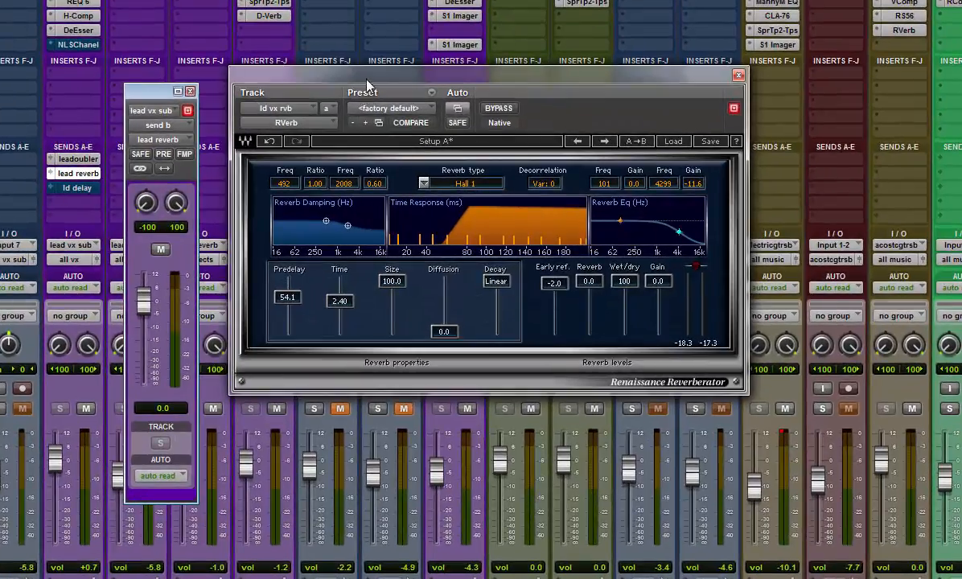
drag(380, 95, 381, 132)
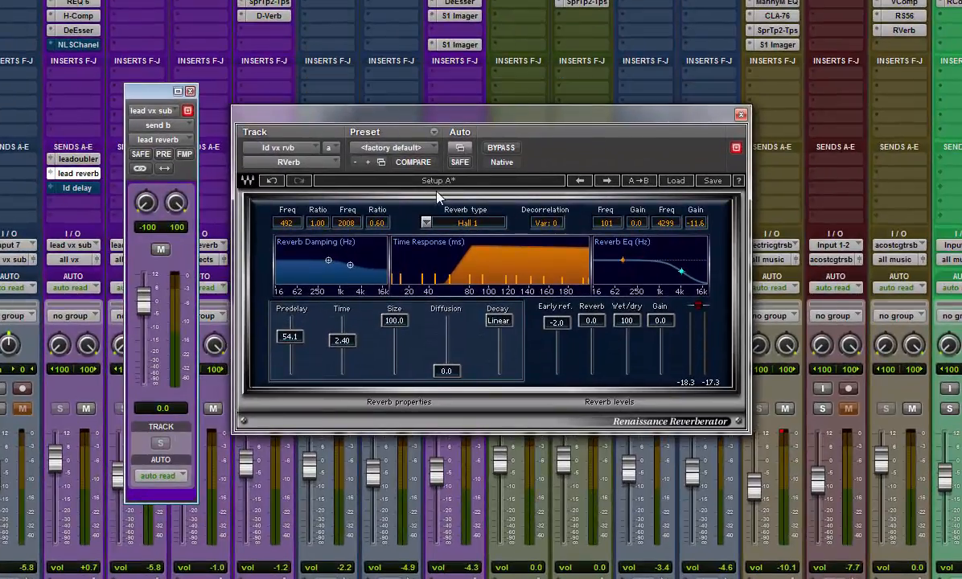
Step: Try RVerb's Predelay at 0.6, 160.0 and 141.8, finishing at 0.6
drag(290, 336, 310, 360)
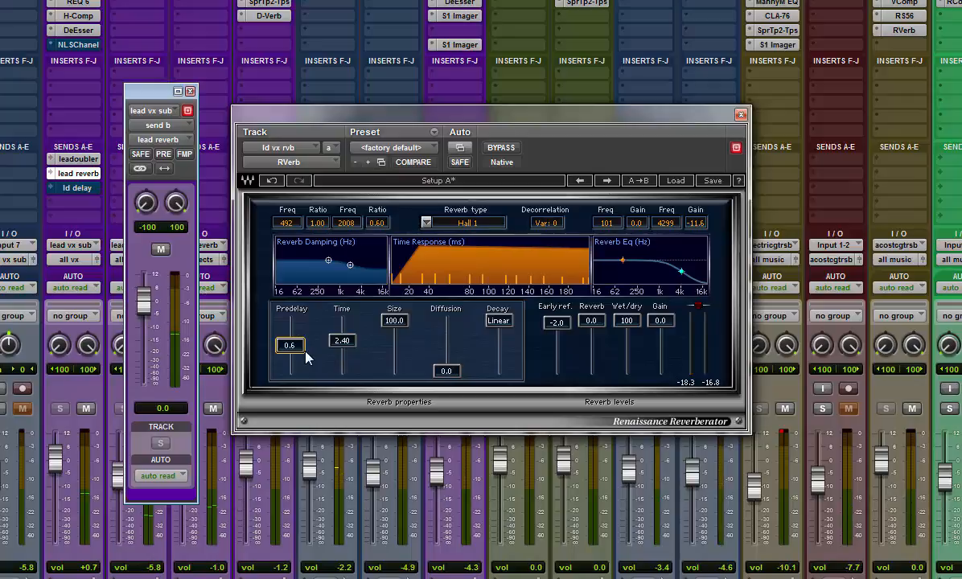
drag(290, 344, 289, 320)
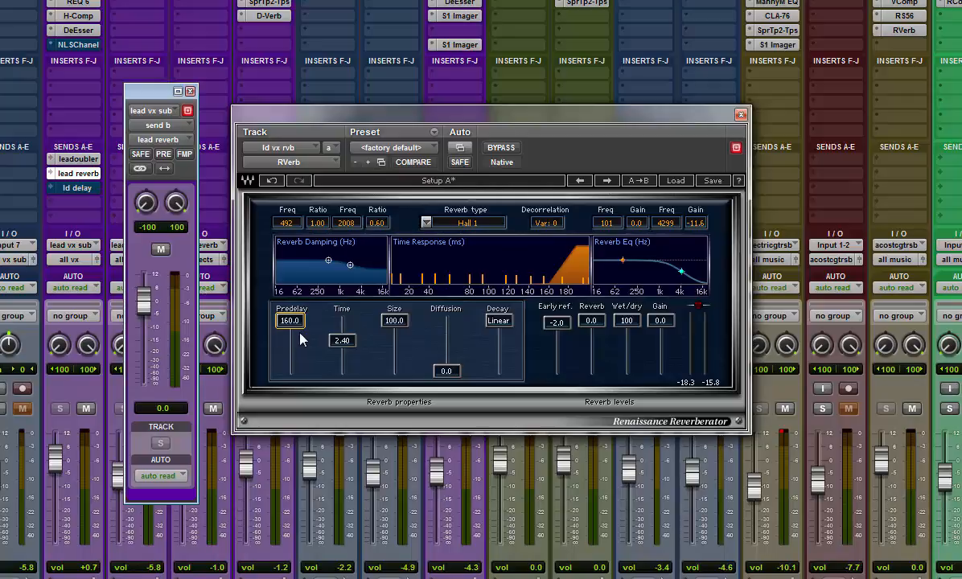
drag(295, 331, 296, 336)
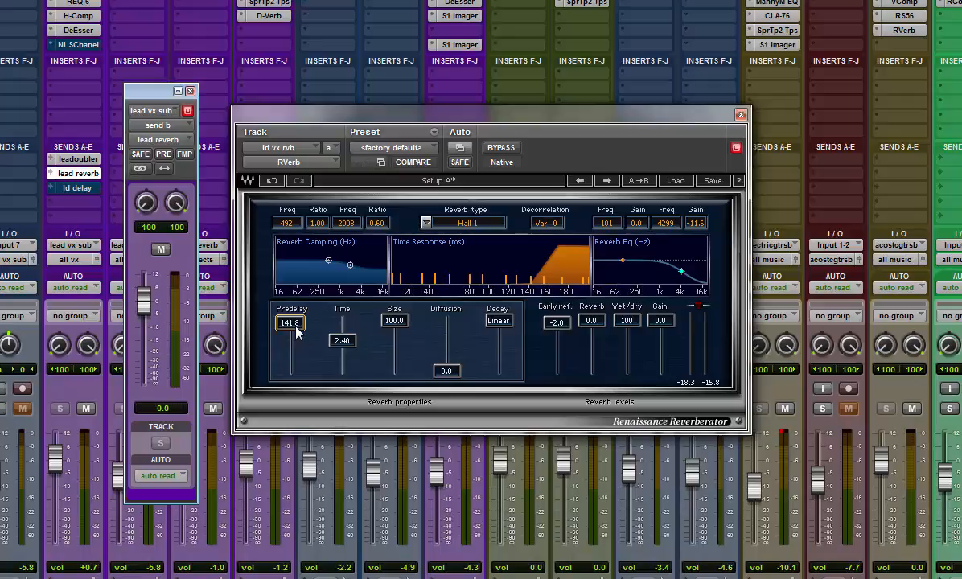
mouse_move(296, 333)
mouse_down()
mouse_move(301, 360)
mouse_move(292, 343)
mouse_up()
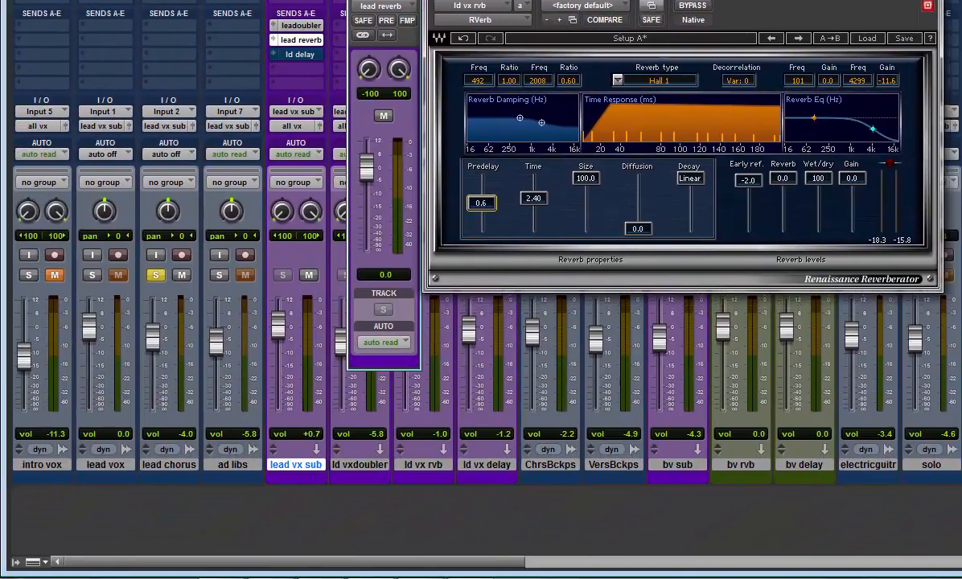
Step: Launch Windows Calculator and place it over the reverb plug-in
click(23, 578)
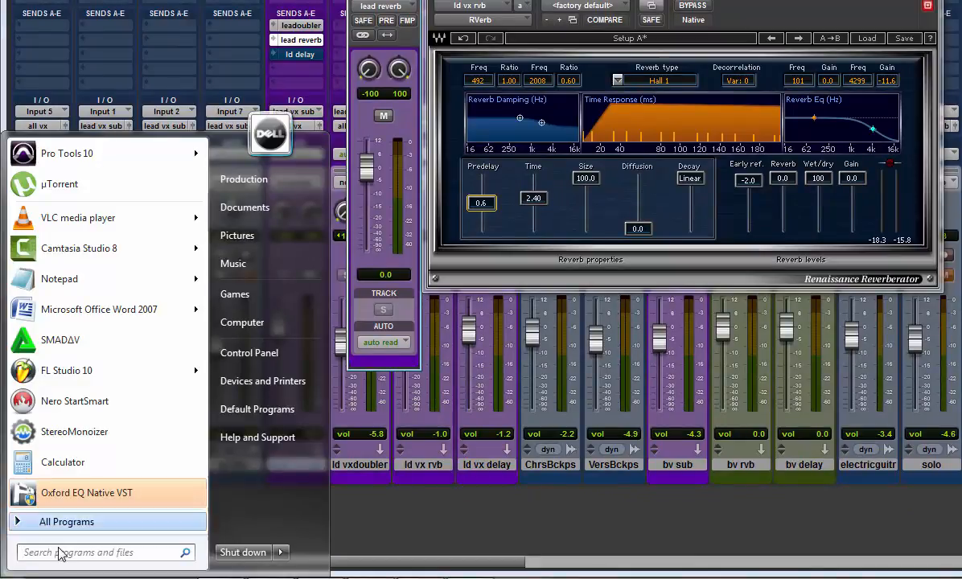
click(63, 463)
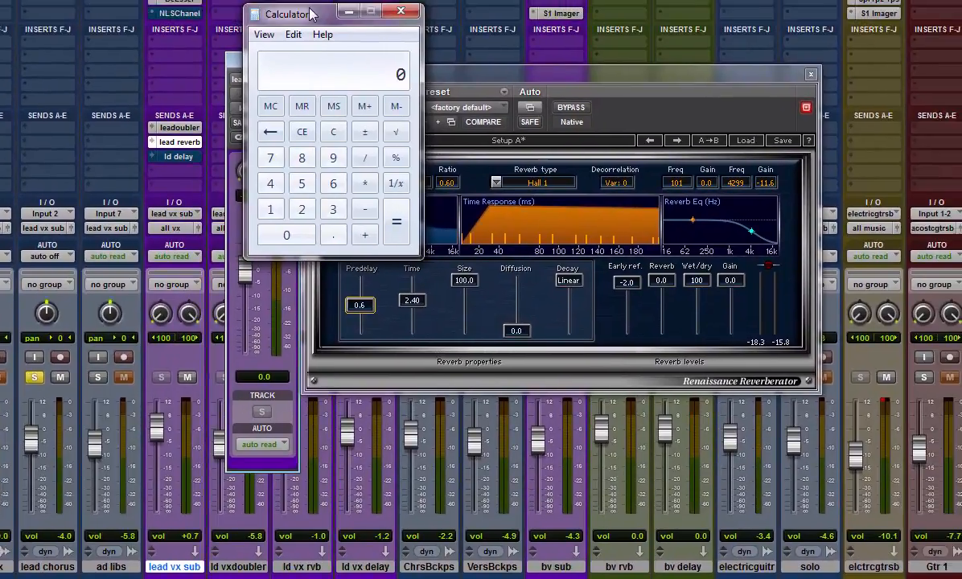
drag(314, 13, 399, 141)
Step: Calculate the delay time per beat by dividing 60000 by 106
click(415, 304)
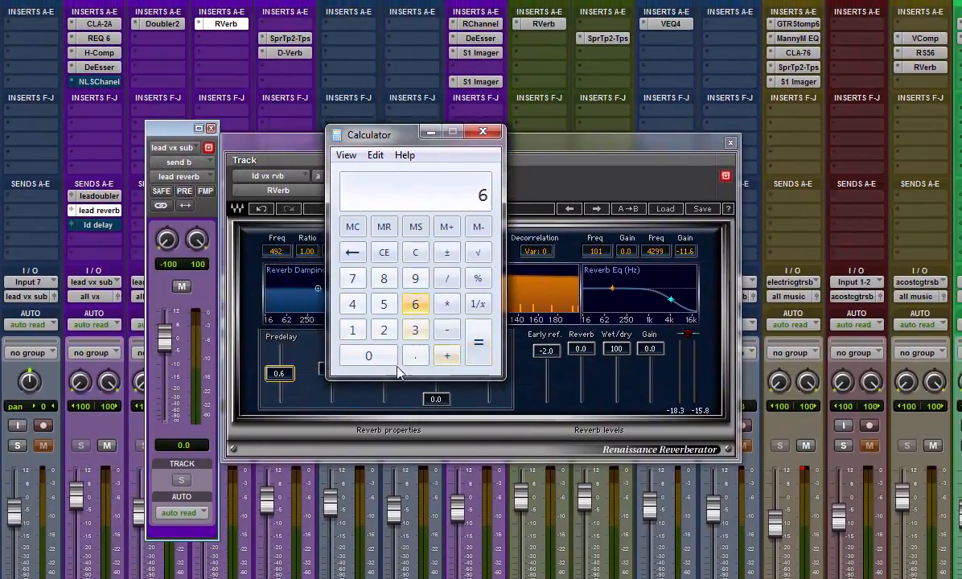
click(370, 359)
click(370, 358)
click(371, 359)
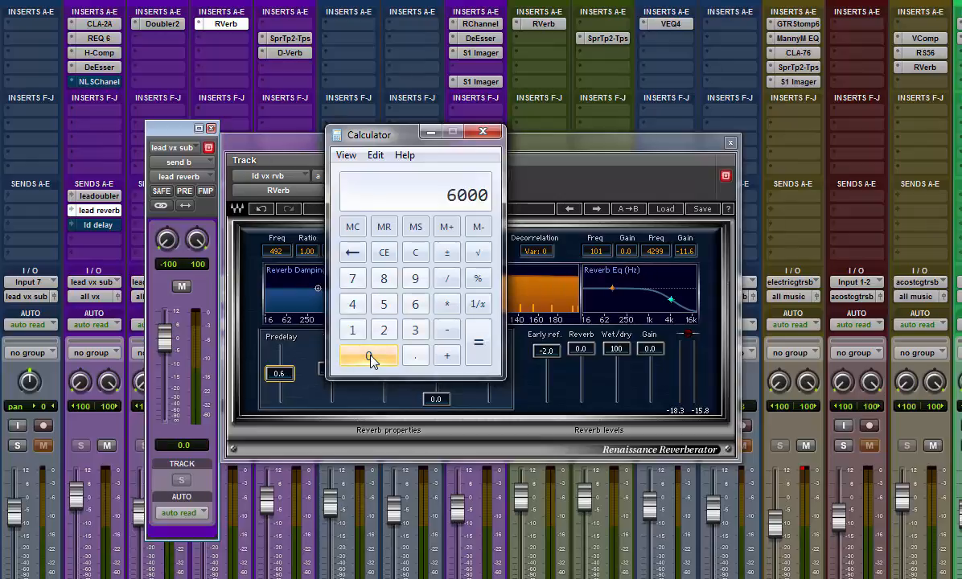
click(370, 359)
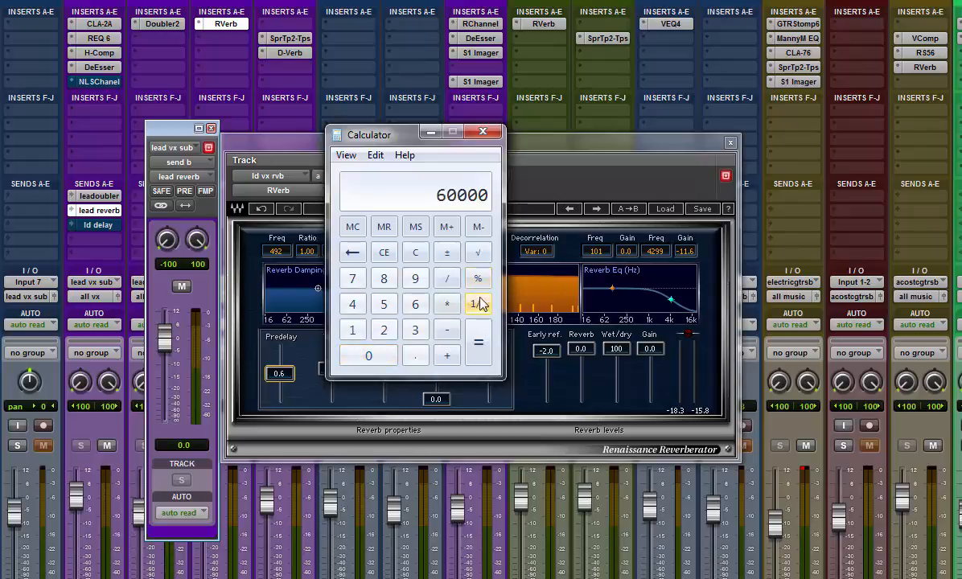
click(447, 279)
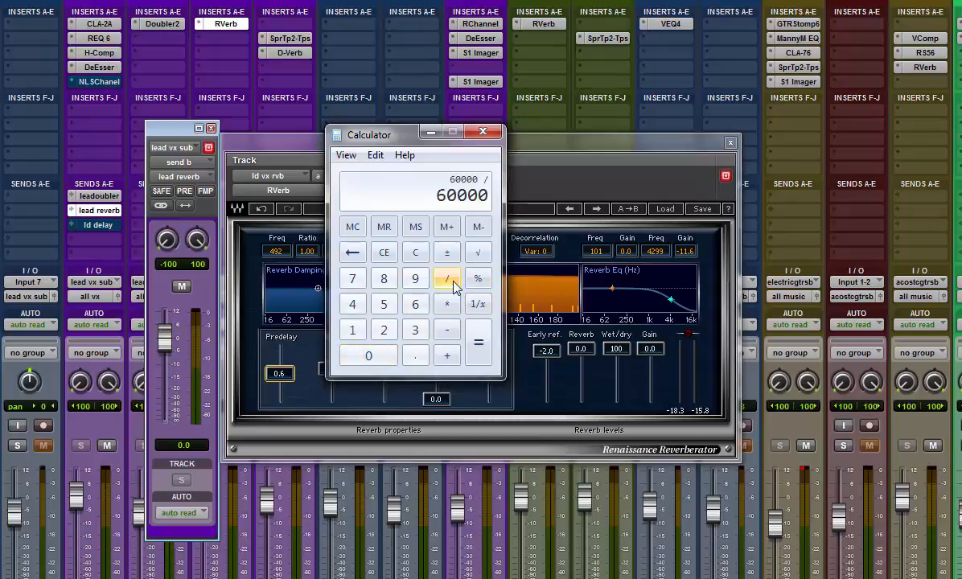
click(354, 329)
click(373, 359)
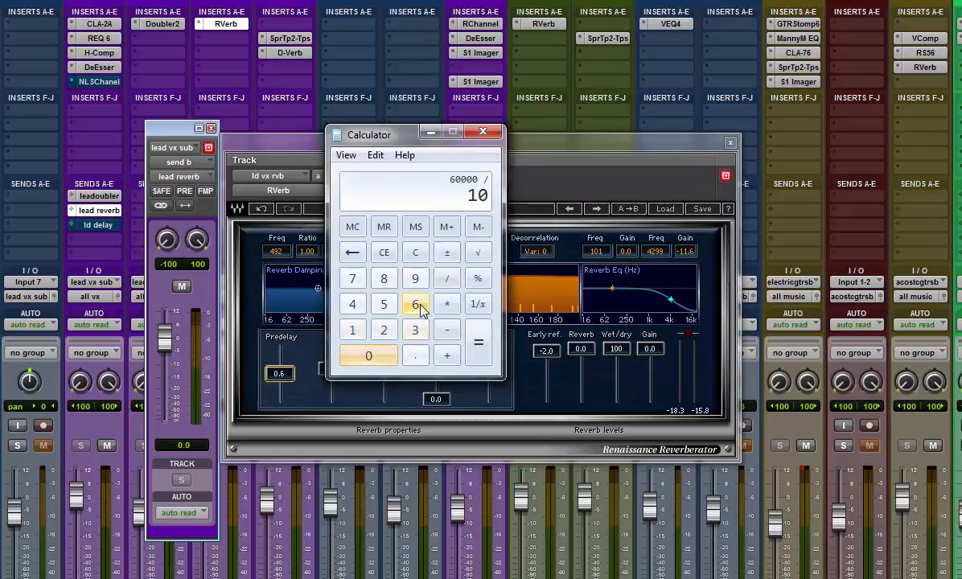
click(416, 304)
click(478, 345)
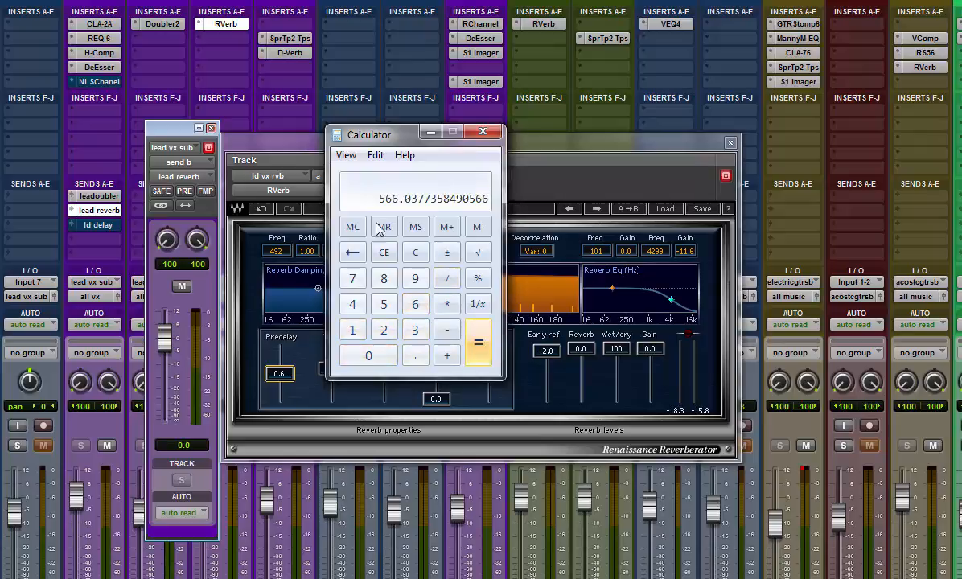
Step: Move Calculator clear of the reverb's Predelay control and set Predelay to 160.0
drag(375, 137, 455, 131)
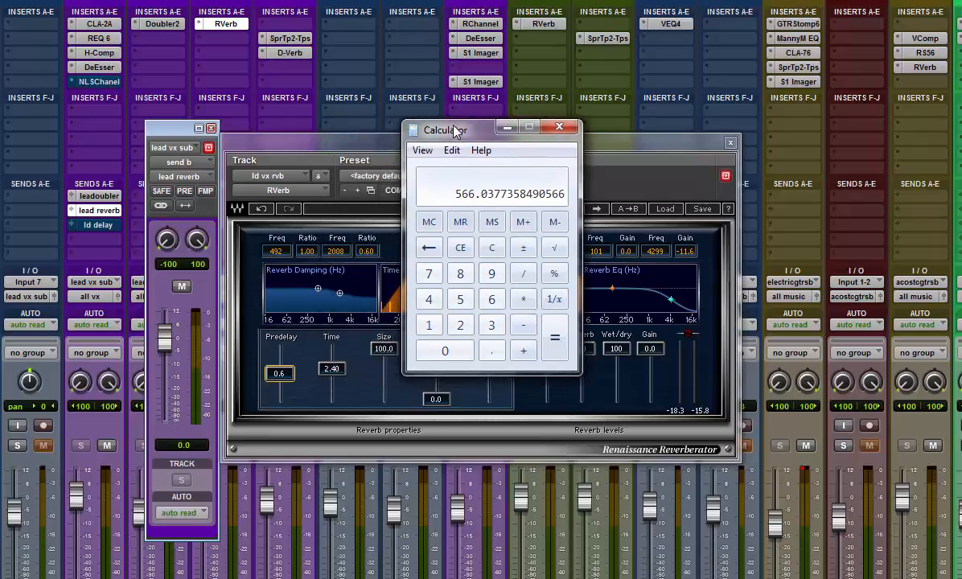
click(284, 354)
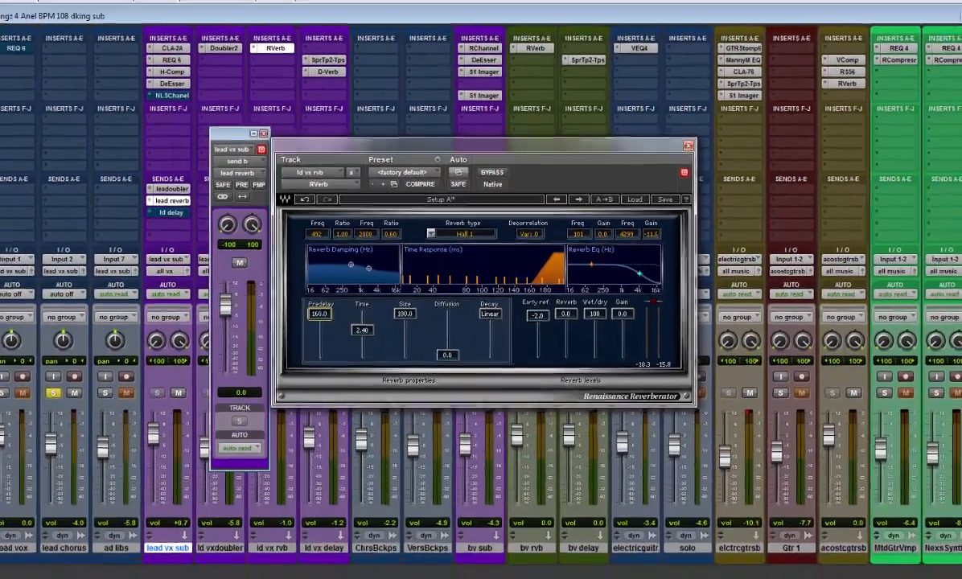
Step: Switch to Calculator and divide the delay time per beat by 2 two times in succession
key(alt+Tab)
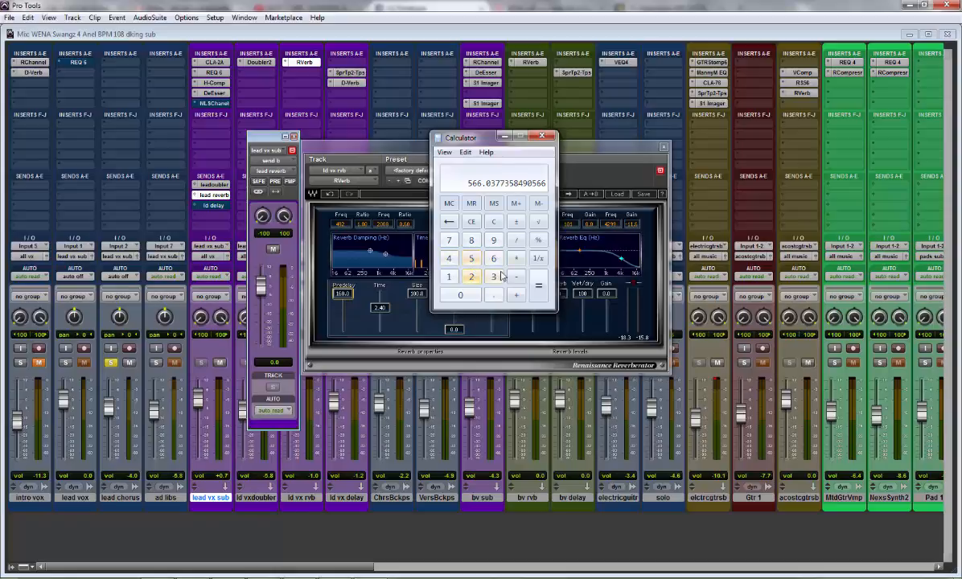
click(516, 241)
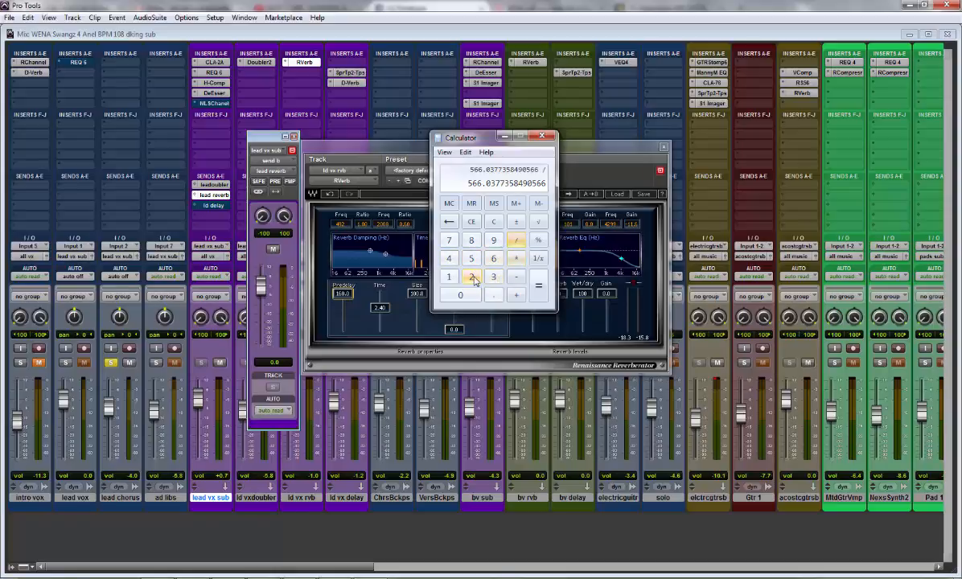
click(471, 276)
click(543, 290)
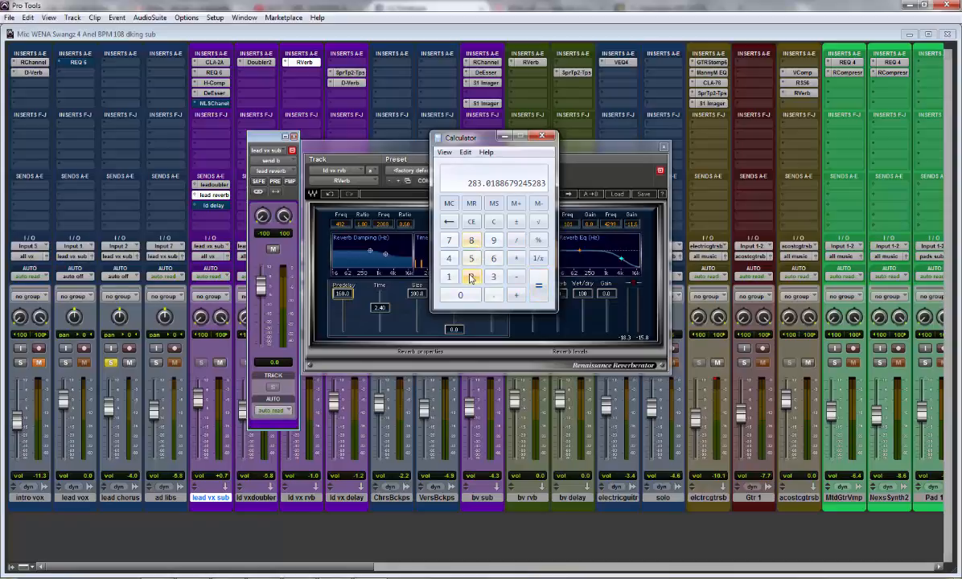
click(516, 241)
click(472, 276)
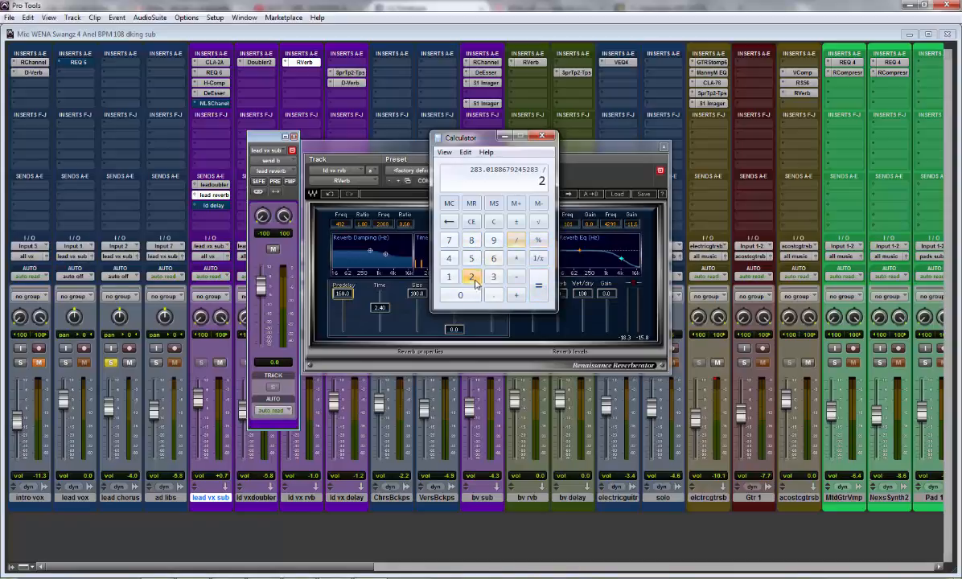
click(541, 289)
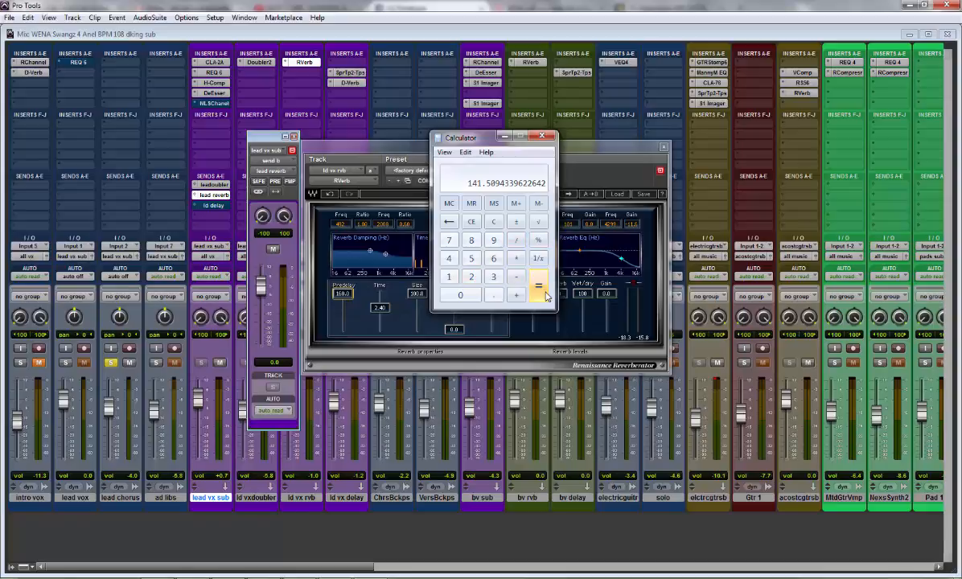
Step: Divide the sixteenth-note time by 2 two more times to get a short predelay time
click(517, 240)
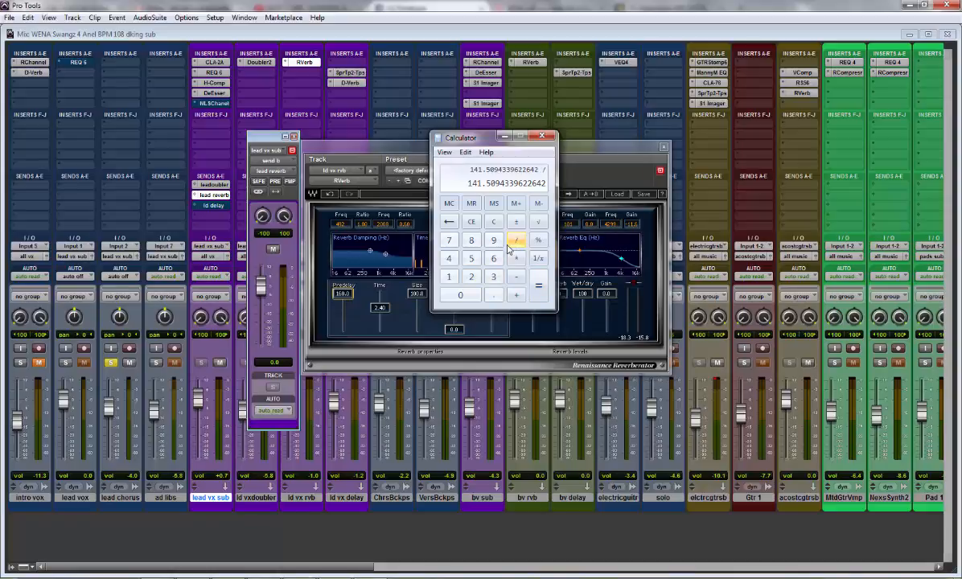
click(471, 276)
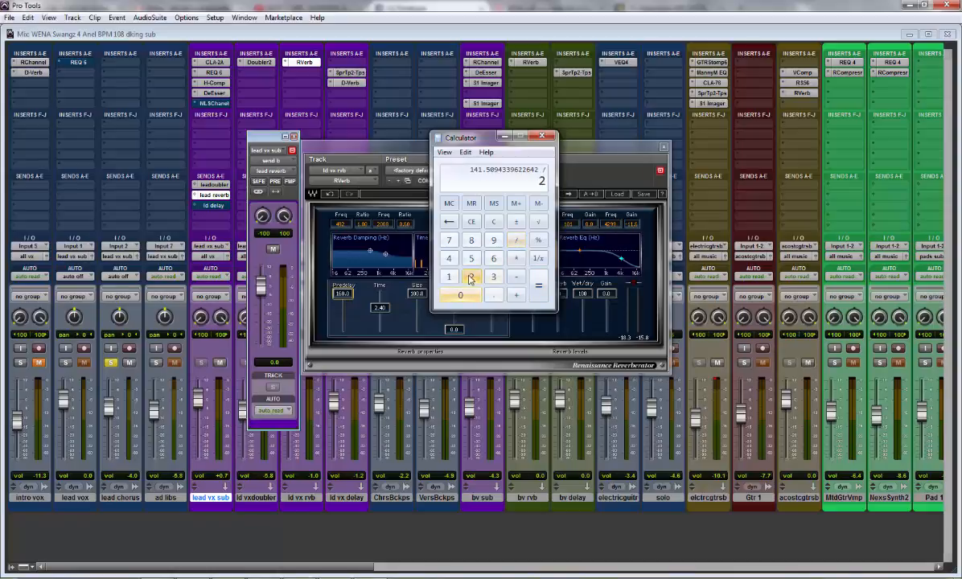
click(538, 286)
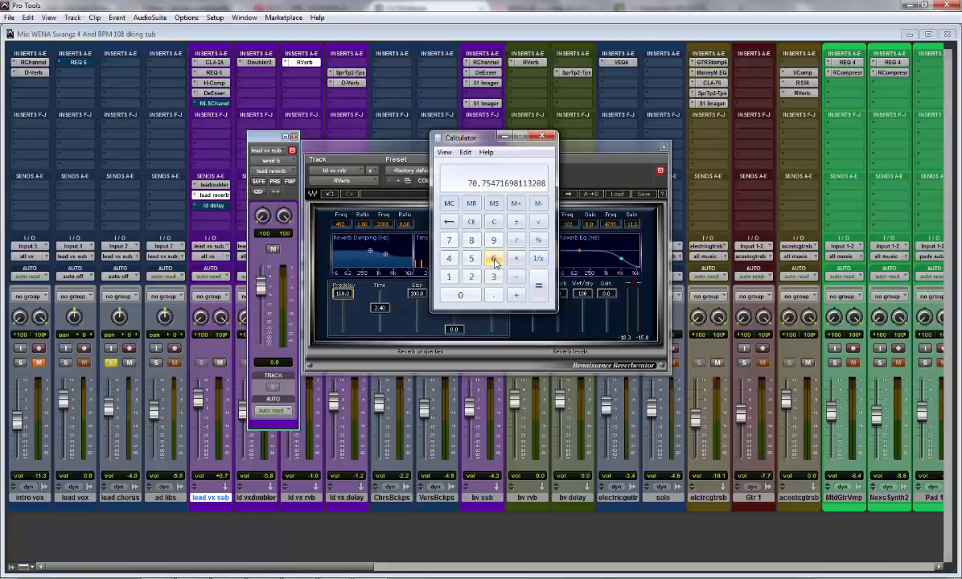
click(516, 240)
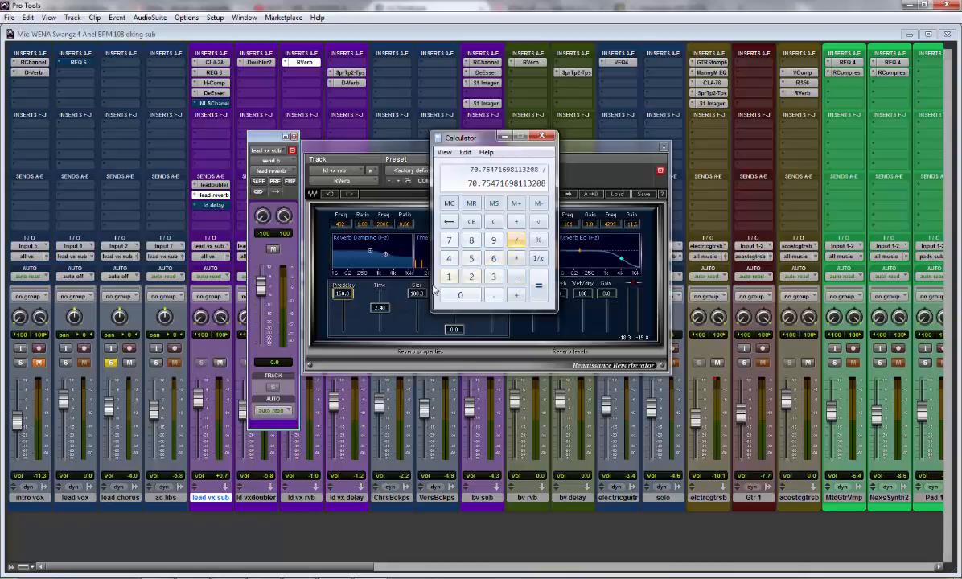
click(472, 277)
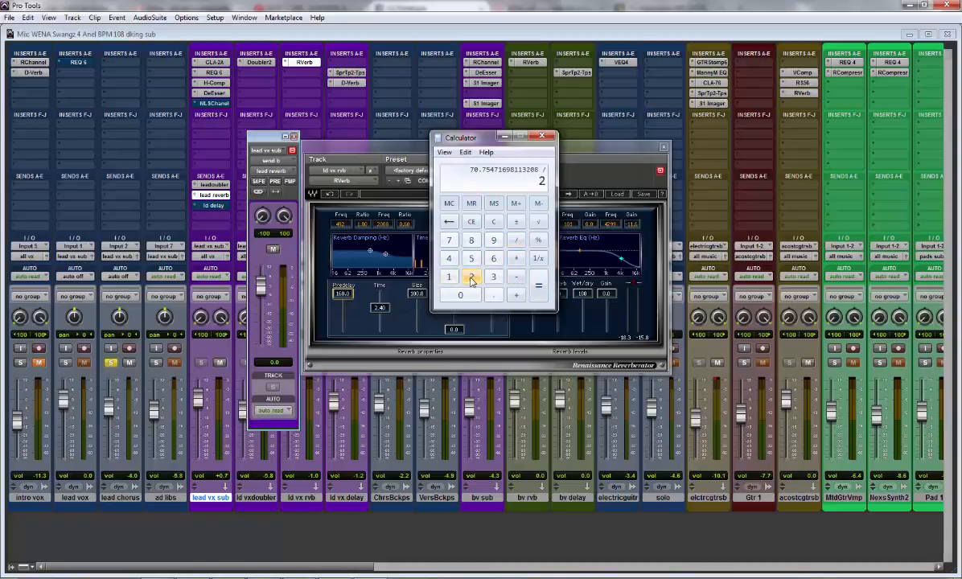
click(539, 290)
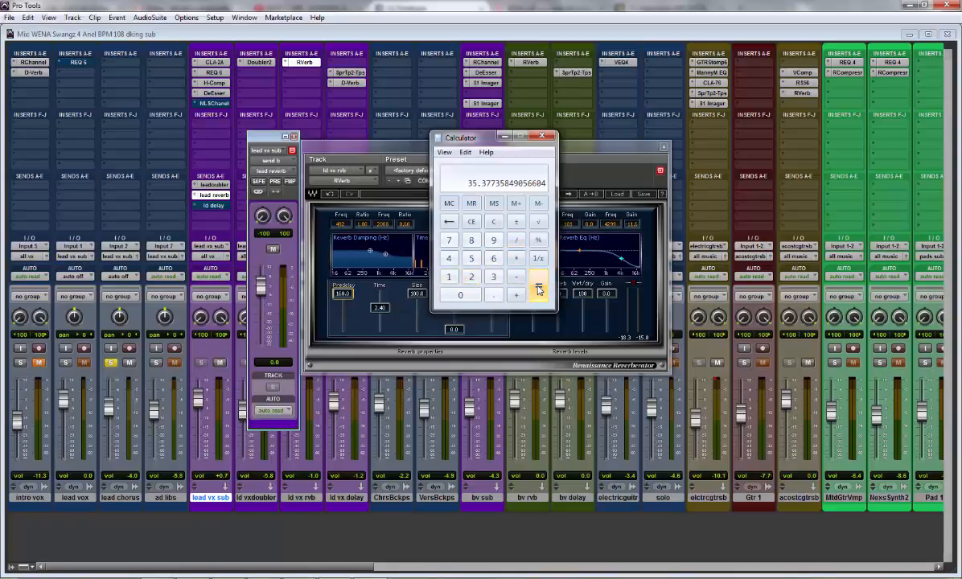
Step: Return to the reverb plug-in in Pro Tools and set RVerb's Predelay to 35
click(340, 137)
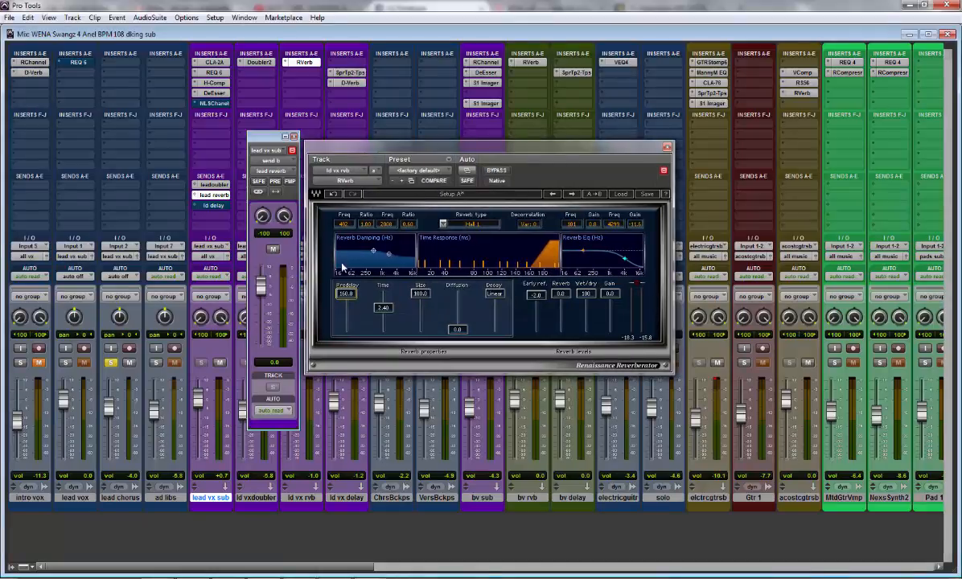
click(351, 294)
text(35)
key(Return)
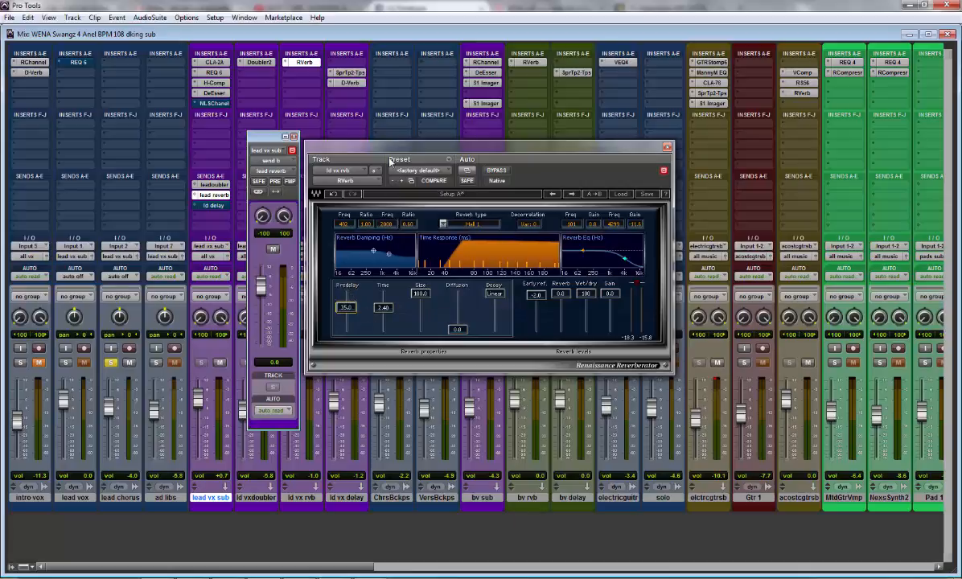
Step: Play the session with the new predelay, close the lead reverb send window and unsolo the lead chorus track
key(space)
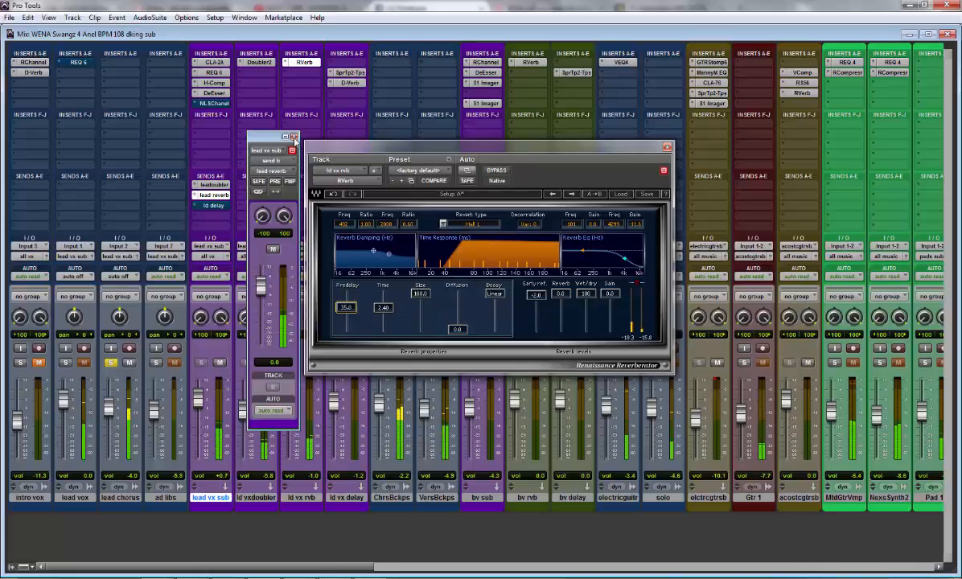
click(293, 137)
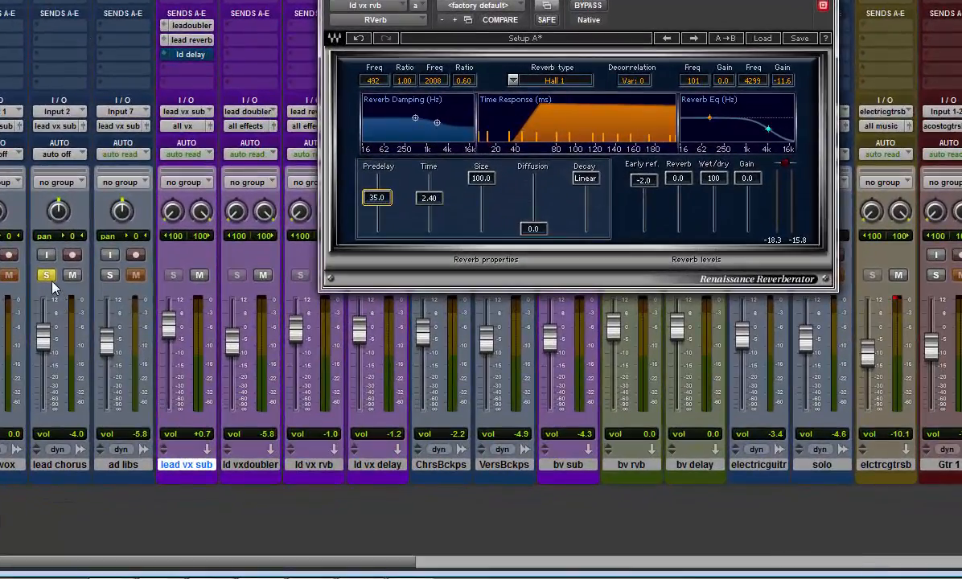
click(51, 280)
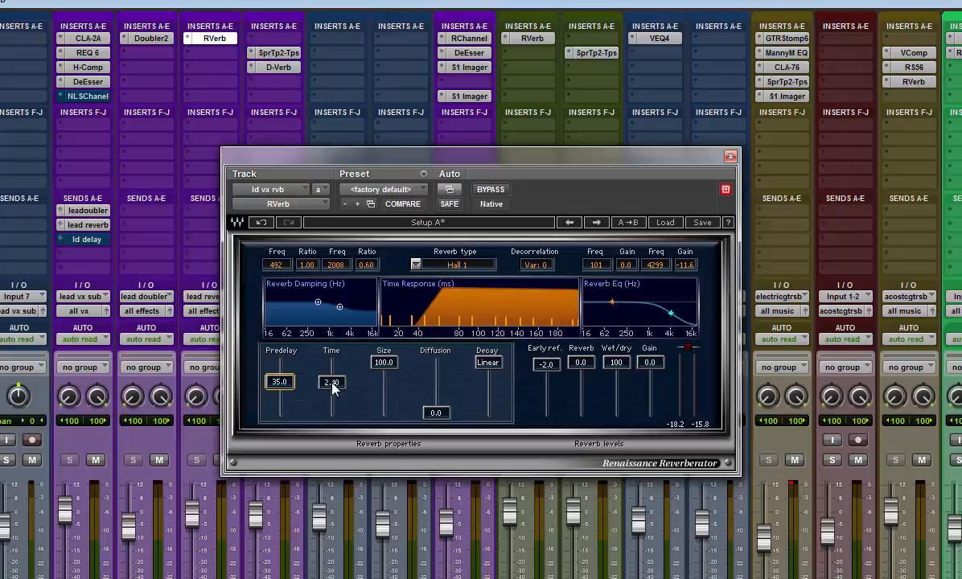
Step: Try RVerb's Time at 20.0 and play back with the lead chorus track soloed
drag(334, 387, 332, 362)
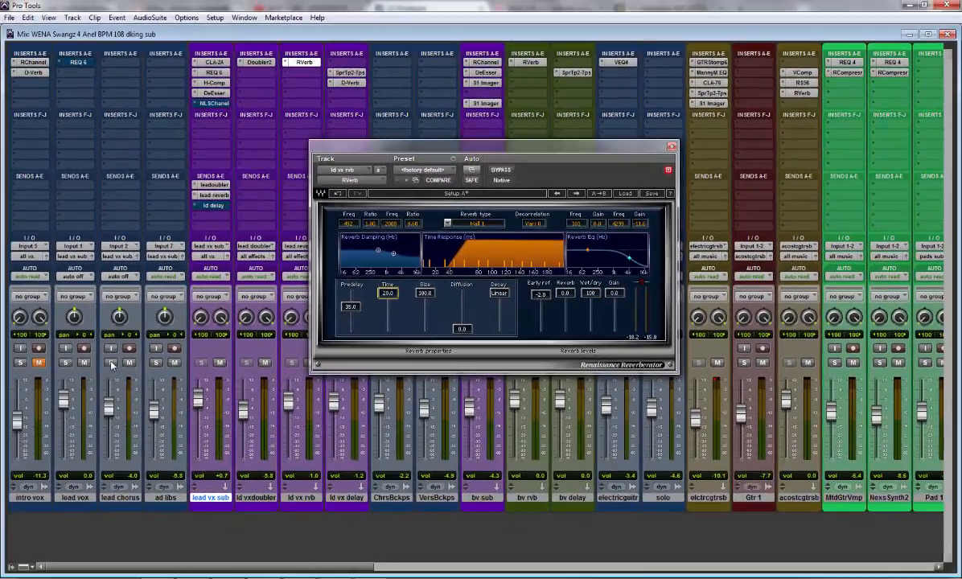
click(111, 363)
key(space)
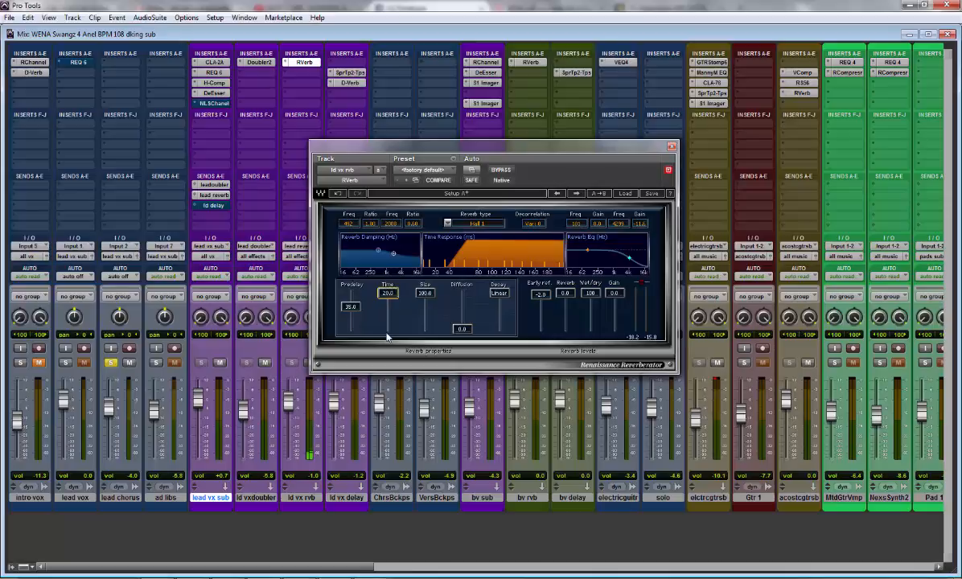
Step: Shorten RVerb's Time to around 2 seconds while listening, finishing at 1.99
drag(390, 293, 390, 309)
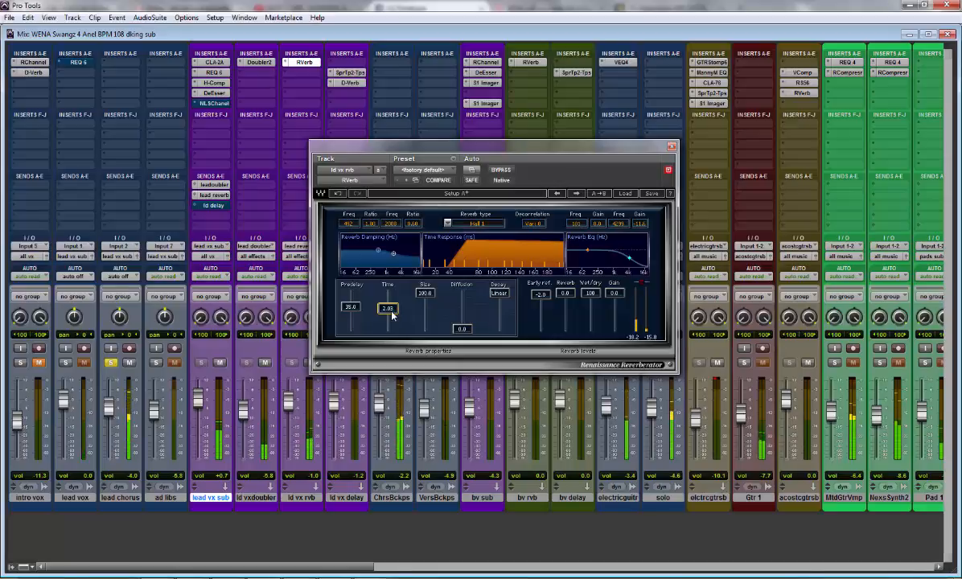
drag(391, 313, 391, 314)
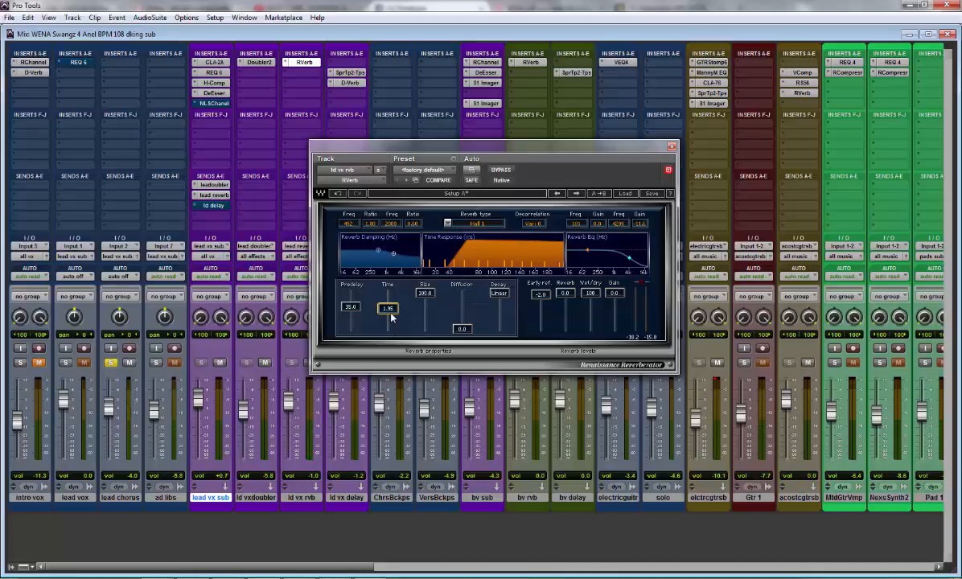
drag(393, 312, 393, 310)
Step: Shape RVerb's Reverb Eq with the low band at 86 Hz, -19.3 and the high band at 3463 Hz, -22.5
mouse_move(629, 258)
mouse_down()
mouse_move(642, 259)
mouse_move(624, 258)
mouse_up()
drag(587, 253, 586, 259)
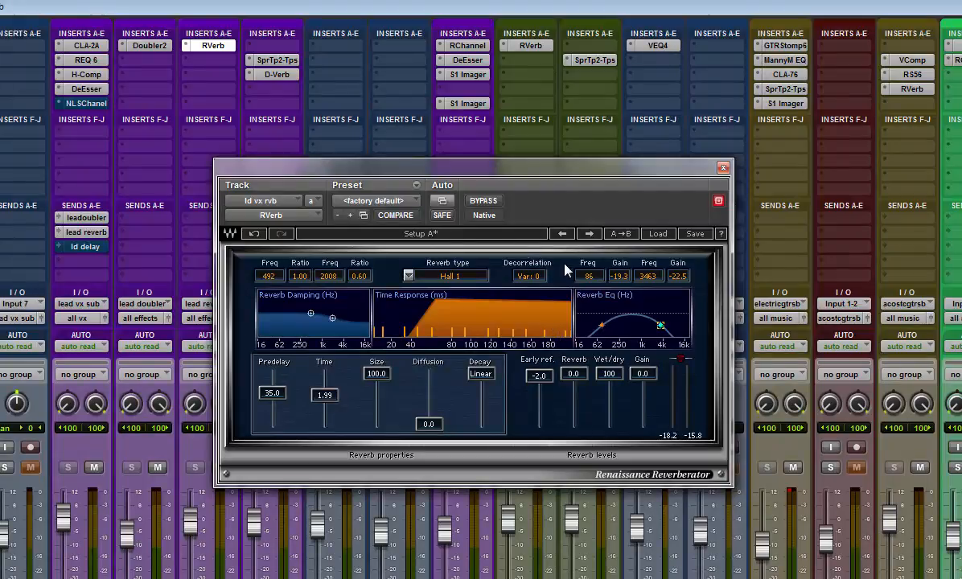
Step: Move the reverb plug-in clear of the ld vx rvb strip and lower that track's volume to -14.8
drag(373, 175, 390, 176)
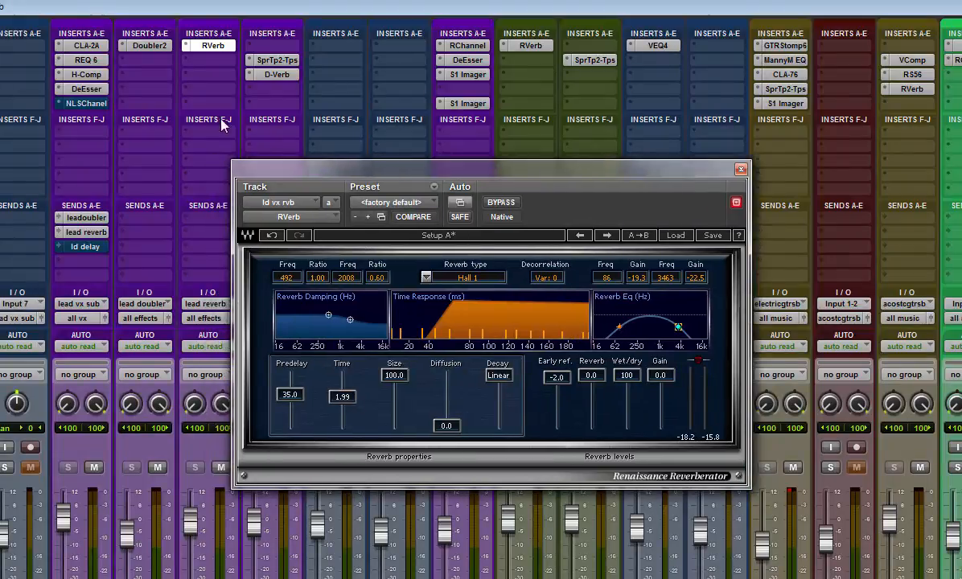
drag(286, 169, 259, 171)
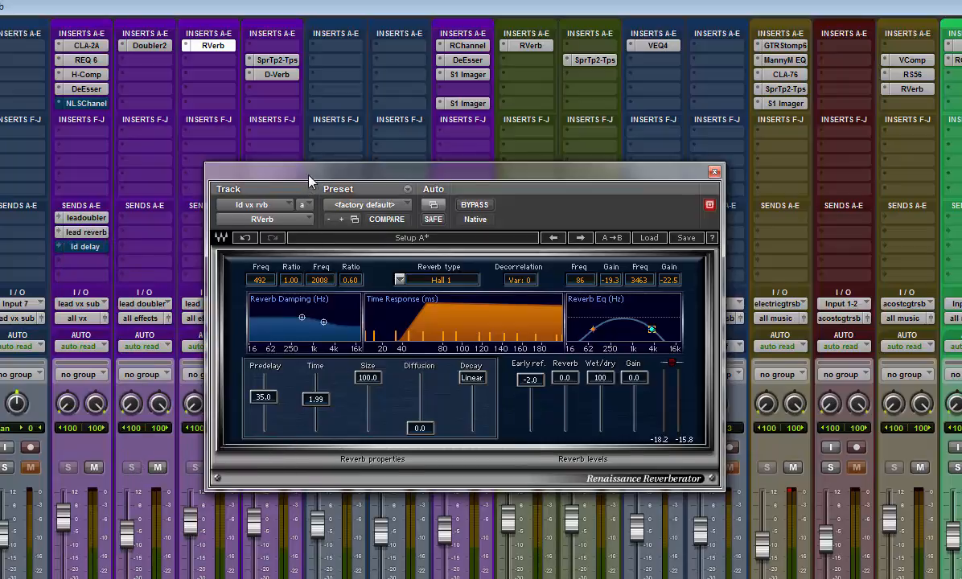
drag(290, 168, 364, 155)
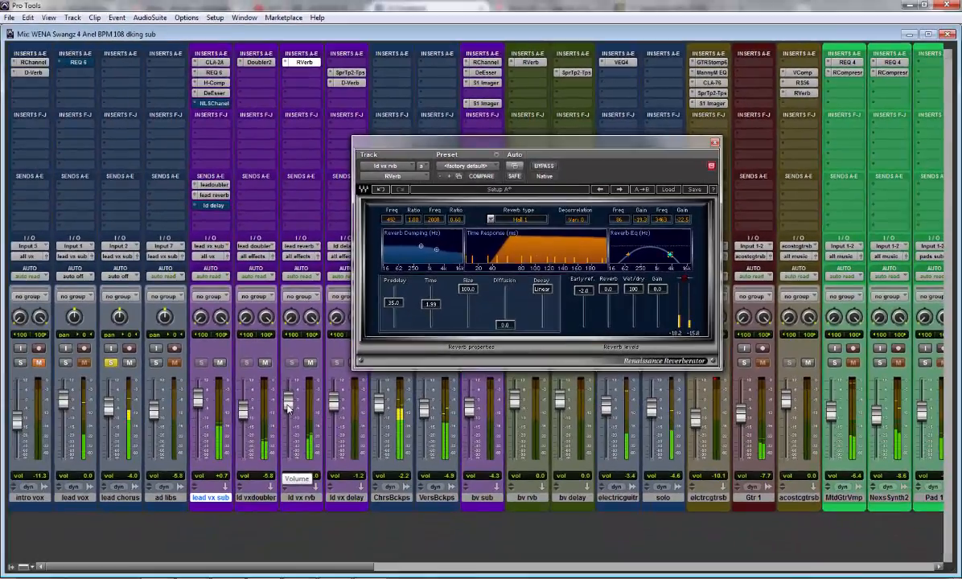
drag(289, 425, 289, 433)
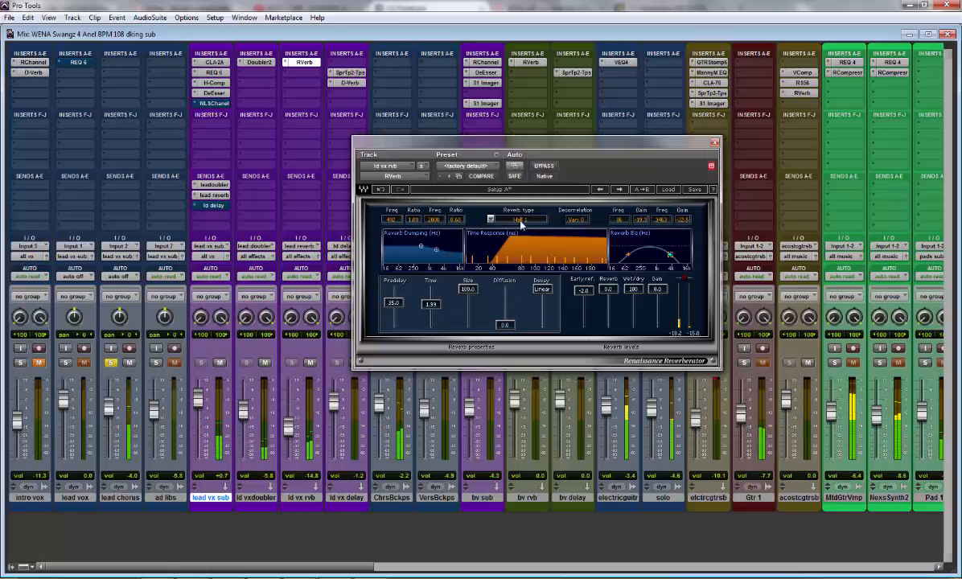
Step: Compare playback with RVerb bypassed and active, and lower the ld vx rvb volume to -15.1
click(544, 167)
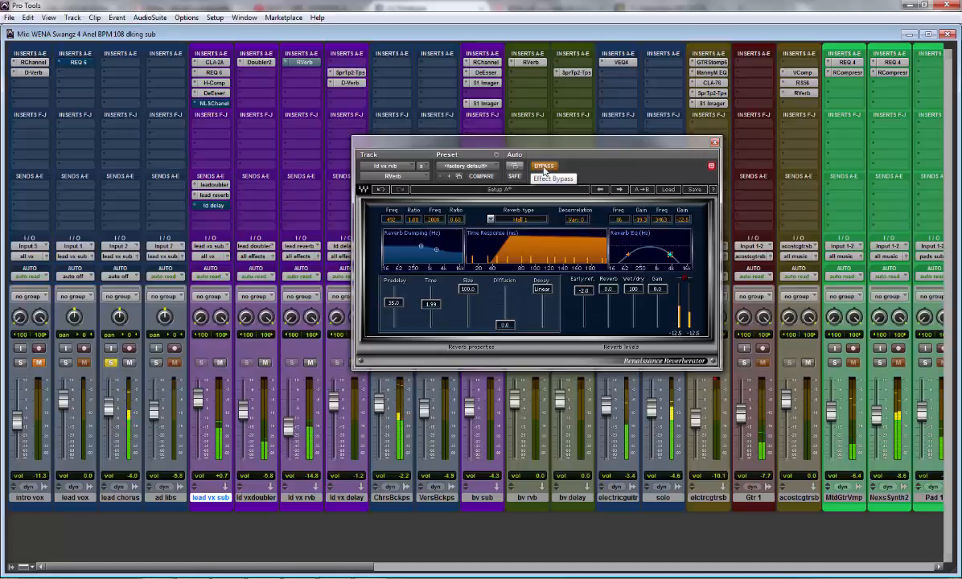
click(544, 167)
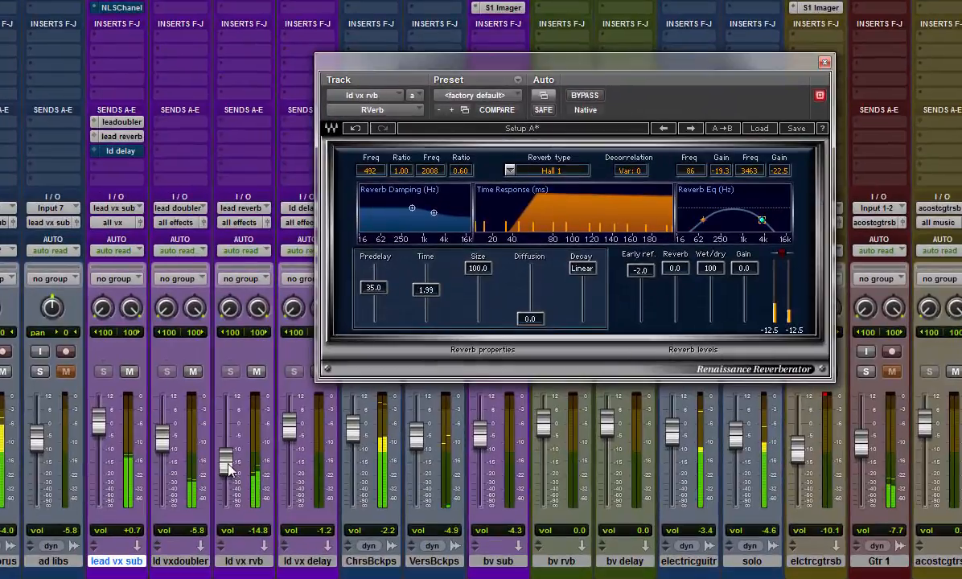
drag(289, 428, 288, 430)
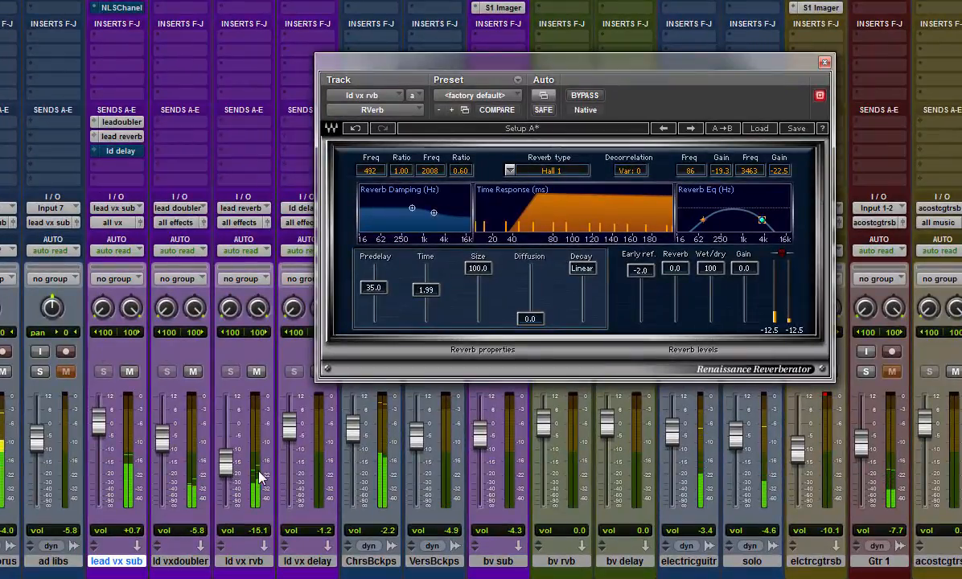
Step: Adjust RVerb's Reverb Damping to 51 Hz at ratio 0.53 and 3452 Hz at ratio 0.41
drag(486, 64, 441, 71)
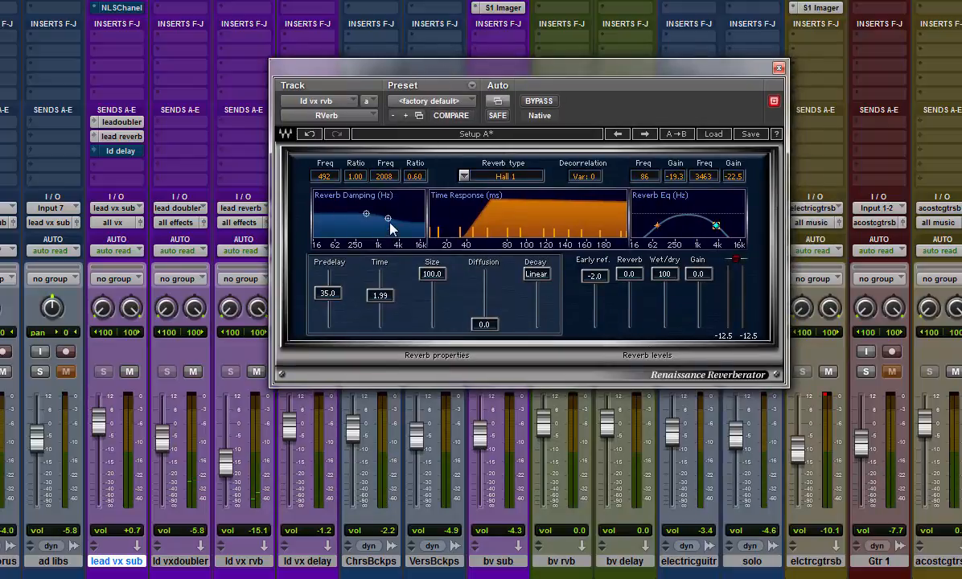
drag(388, 218, 320, 240)
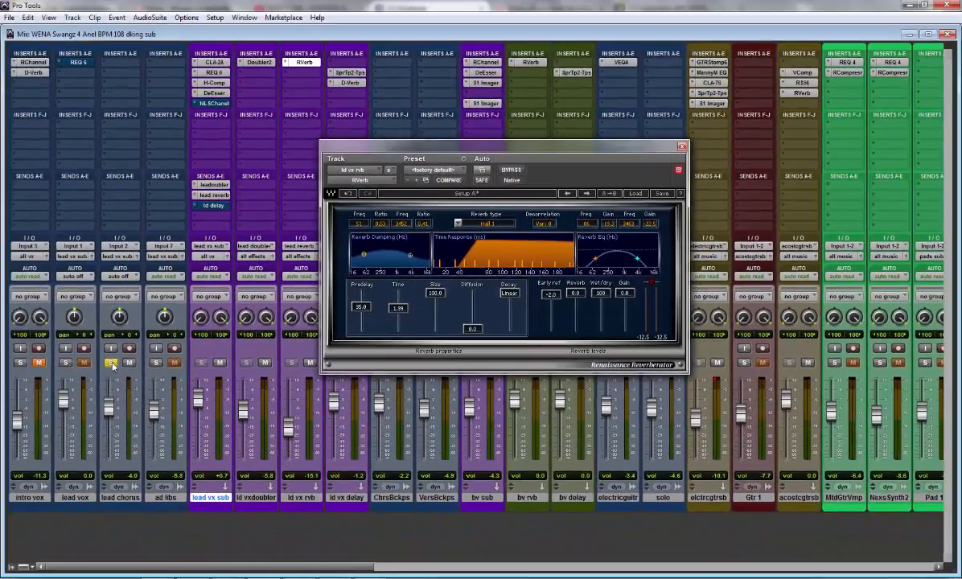
Step: Play the mix with lead chorus unsoloed, raising lead chorus to -2.5 and setting ld vx rvb to -14.5
key(space)
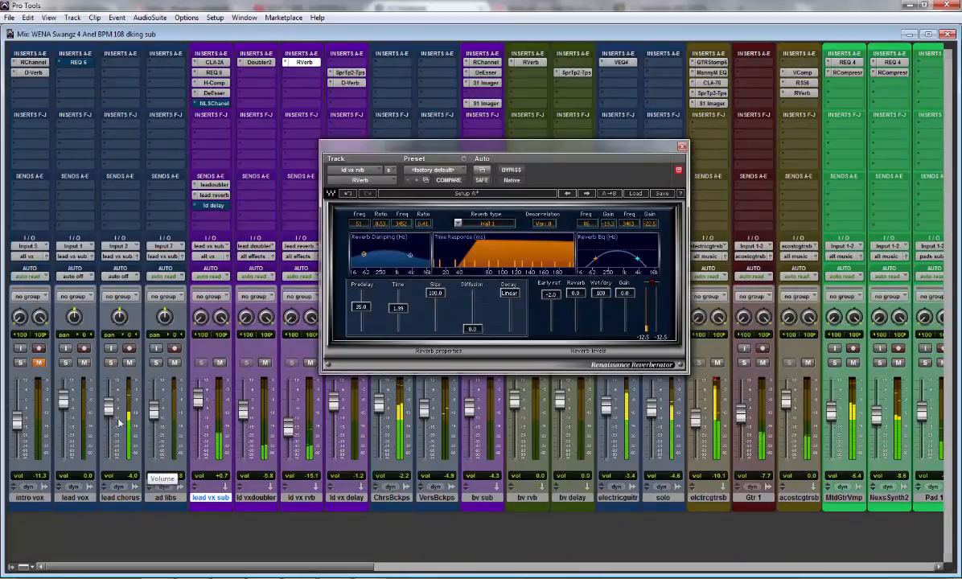
drag(108, 411, 108, 408)
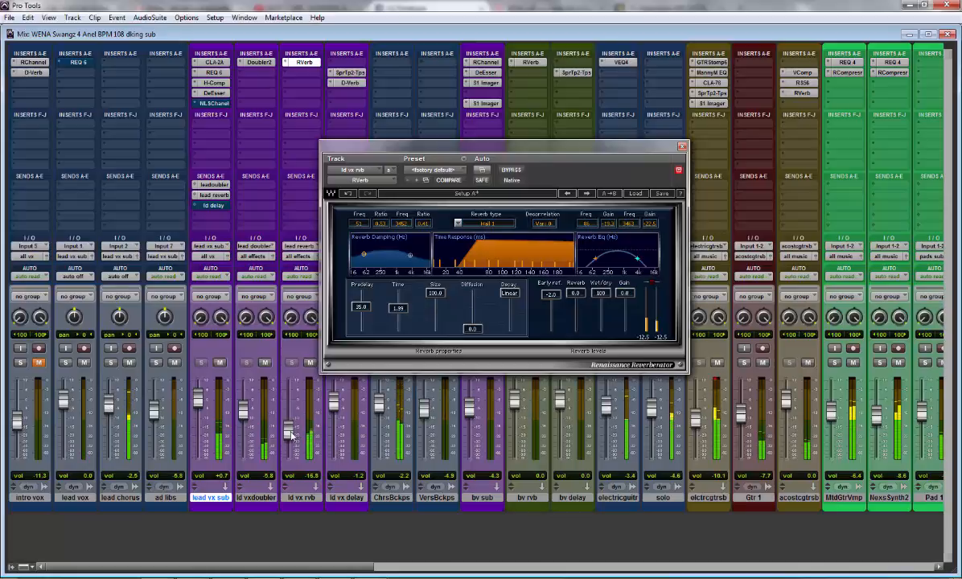
drag(293, 428, 292, 435)
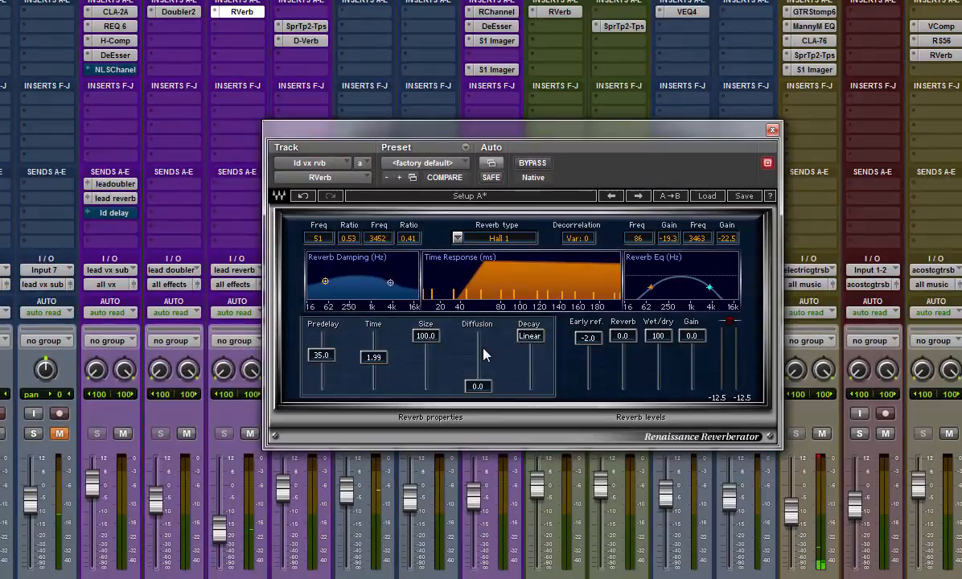
Step: Compare the full mix with the lead vocal reverb bypassed and active
drag(480, 138, 438, 143)
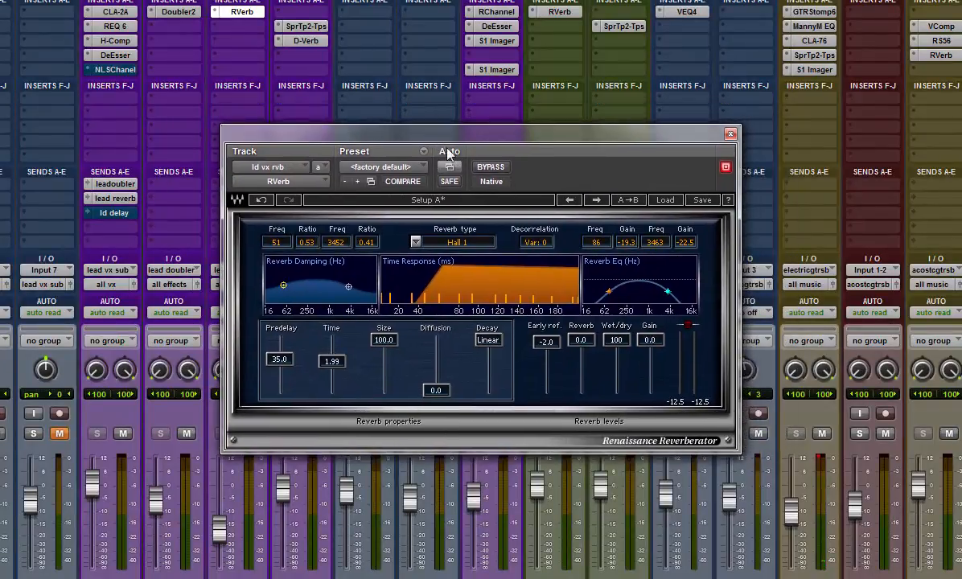
click(497, 167)
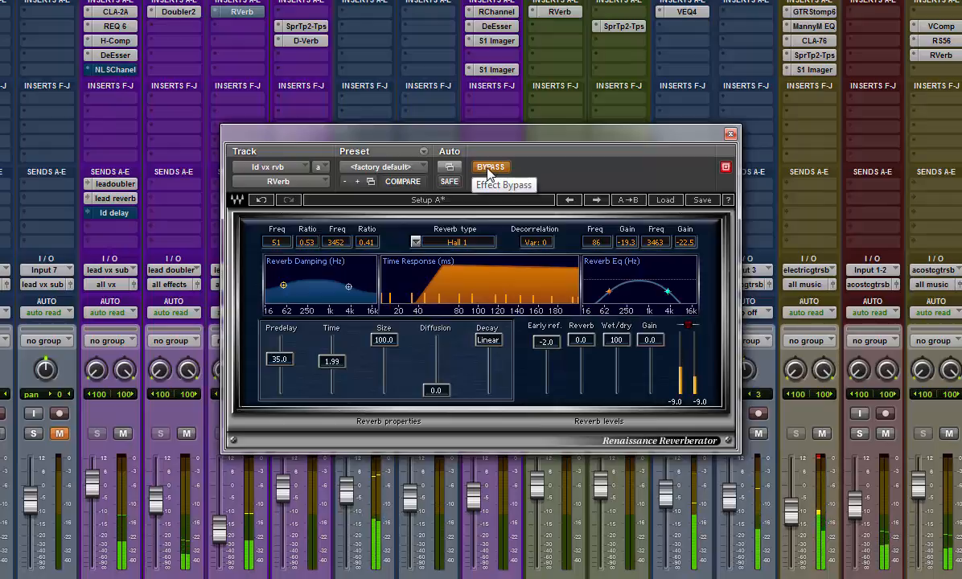
click(488, 168)
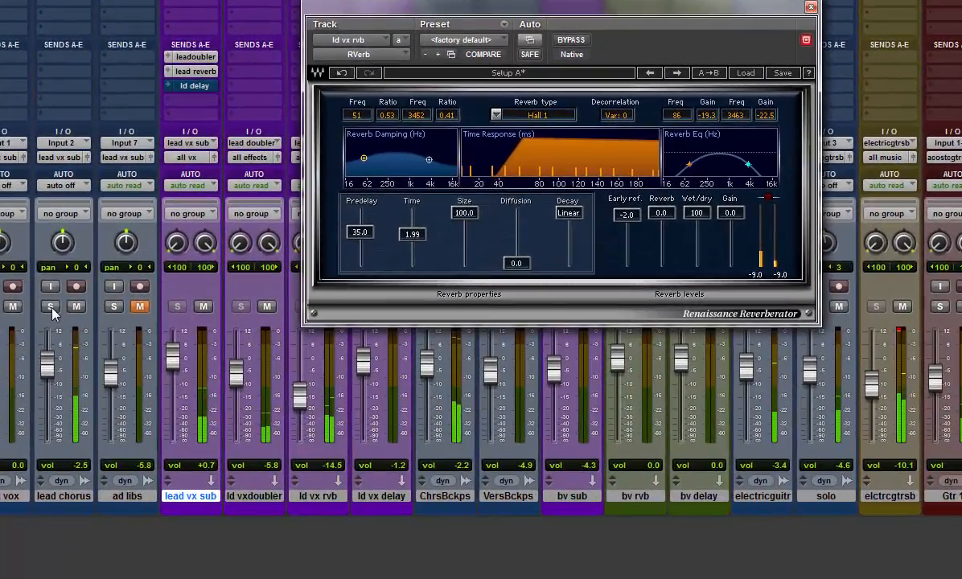
Step: Solo the lead chorus track, compare it with RVerb bypassed and active, and unsolo the track
click(103, 357)
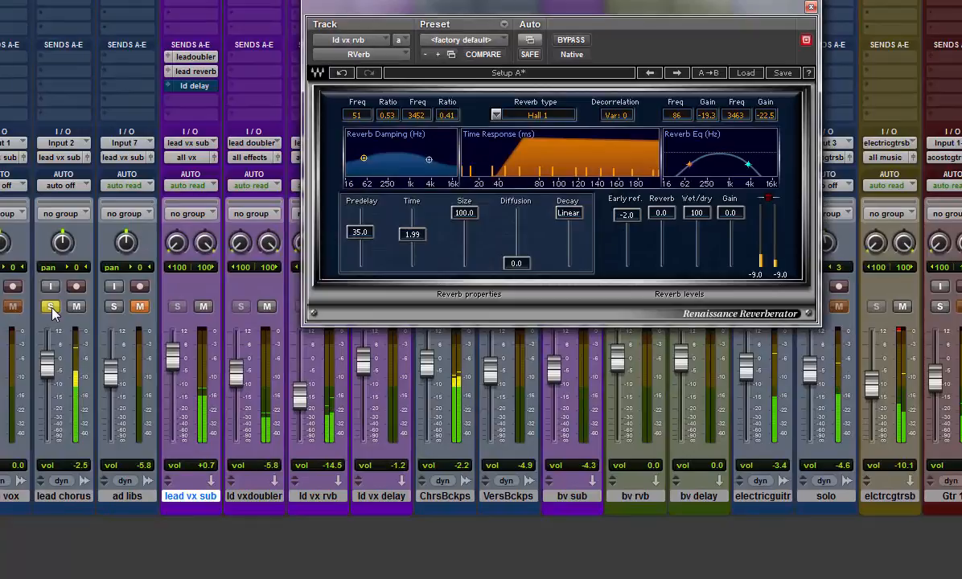
click(572, 41)
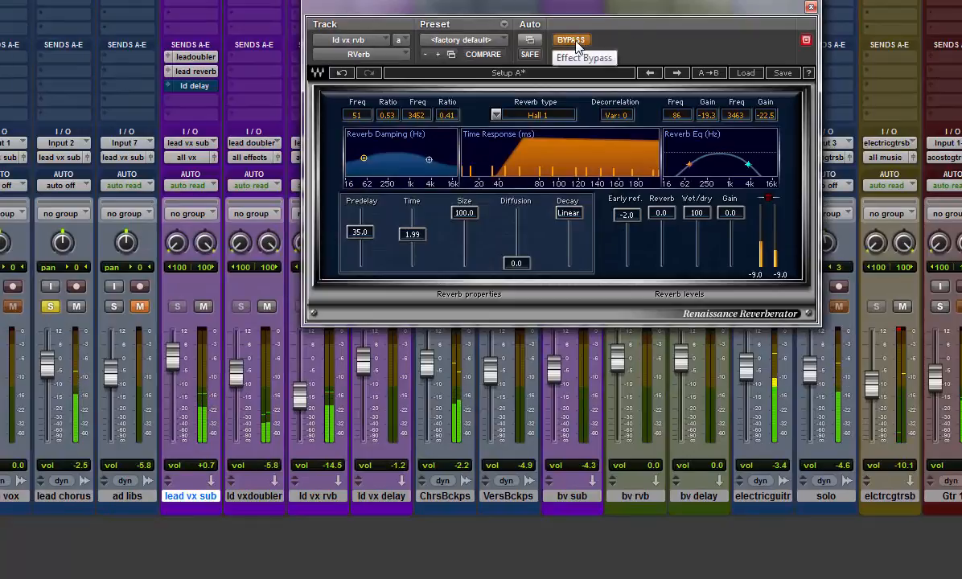
click(572, 40)
click(49, 307)
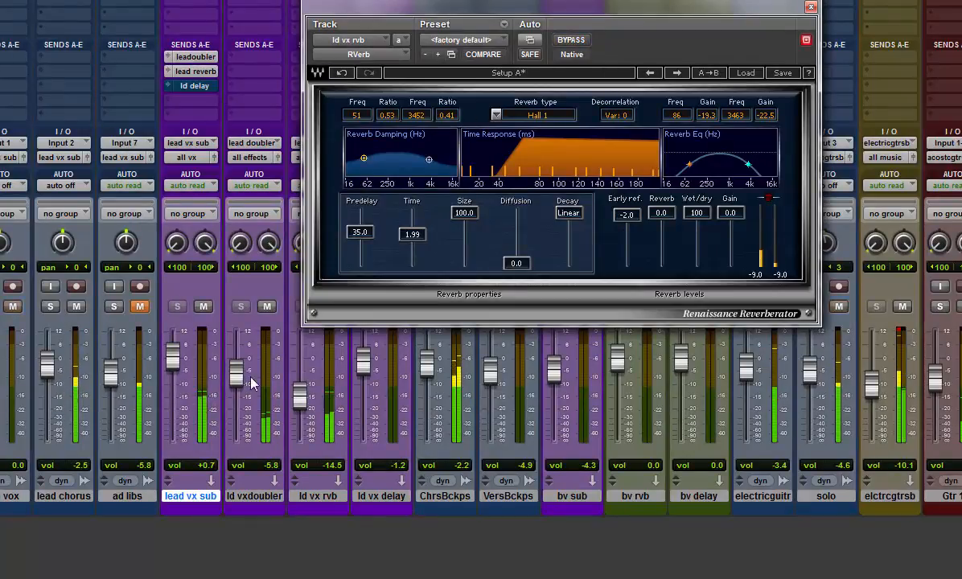